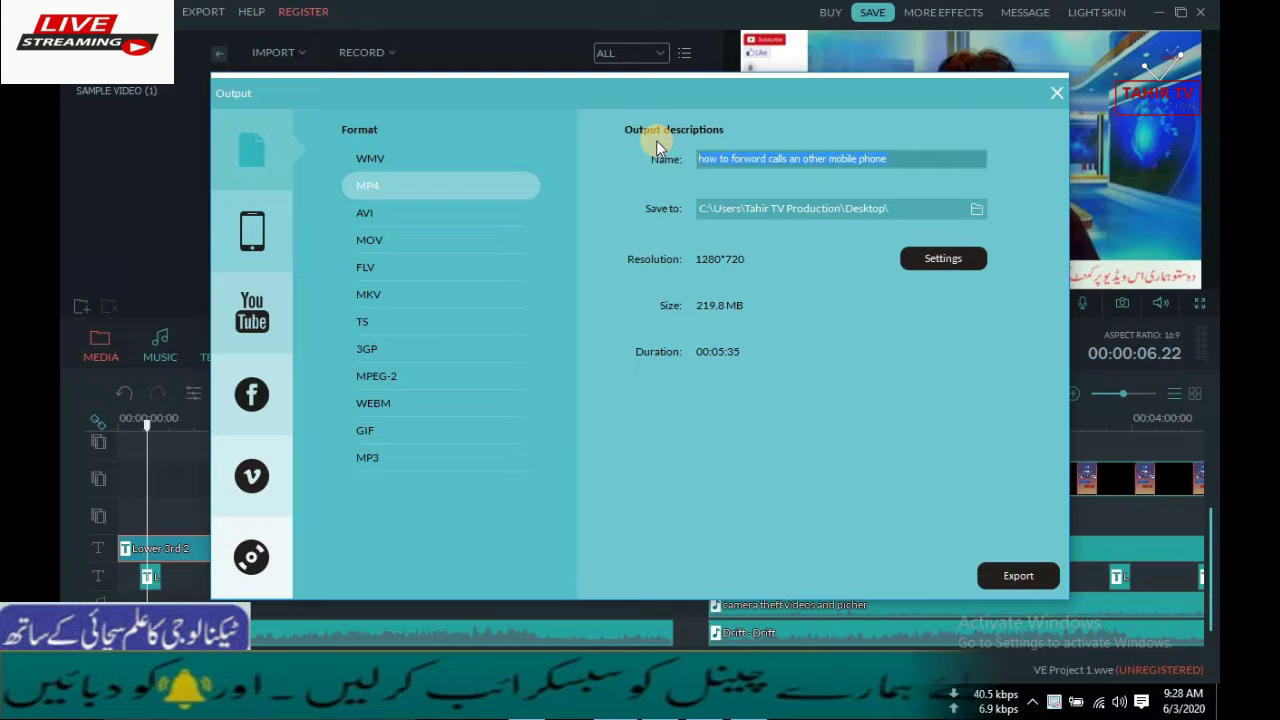
Name the output video "mobile camera theft picthers" in MP4 format and keep the Desktop as the save location.
text(mobile camera theft picthers)
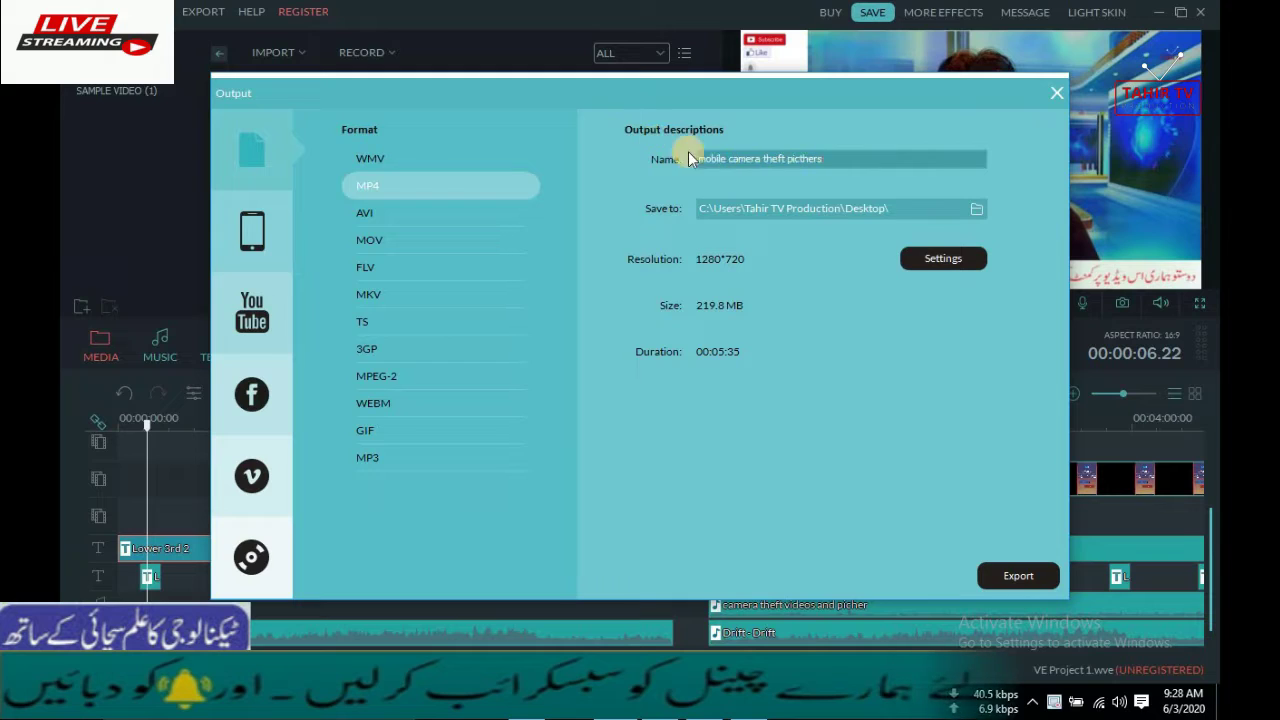
click(391, 182)
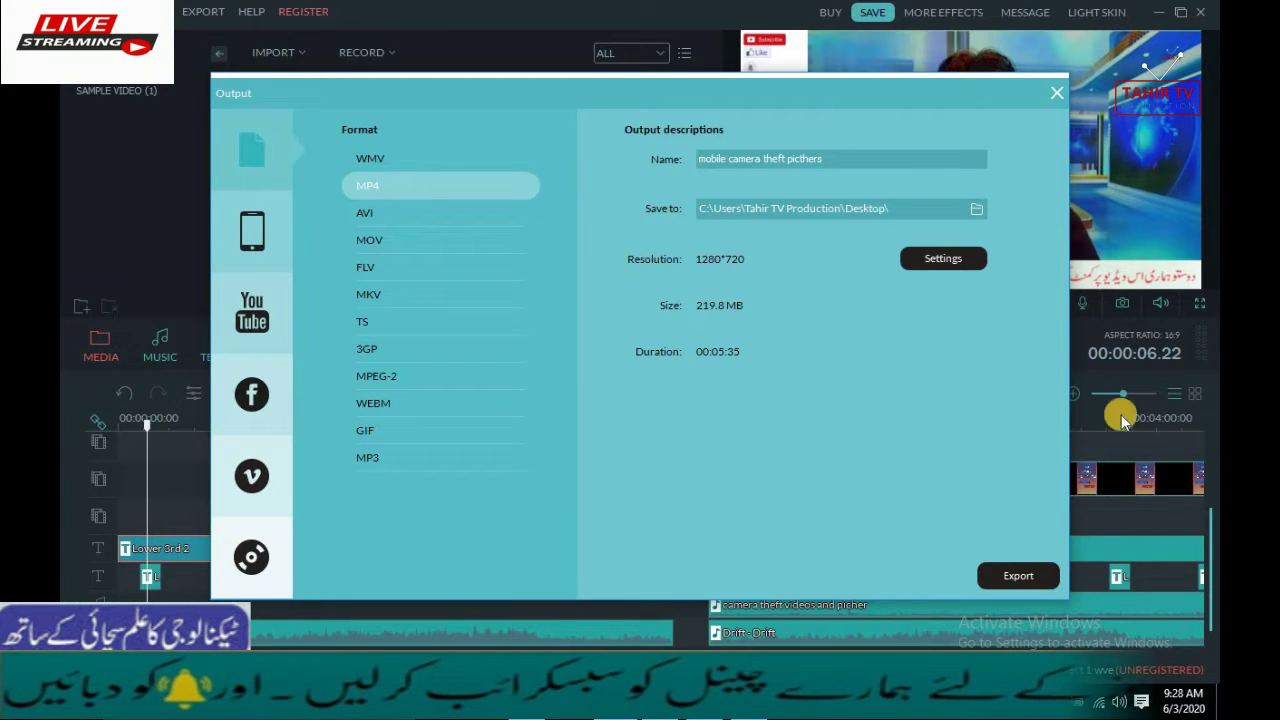
click(981, 212)
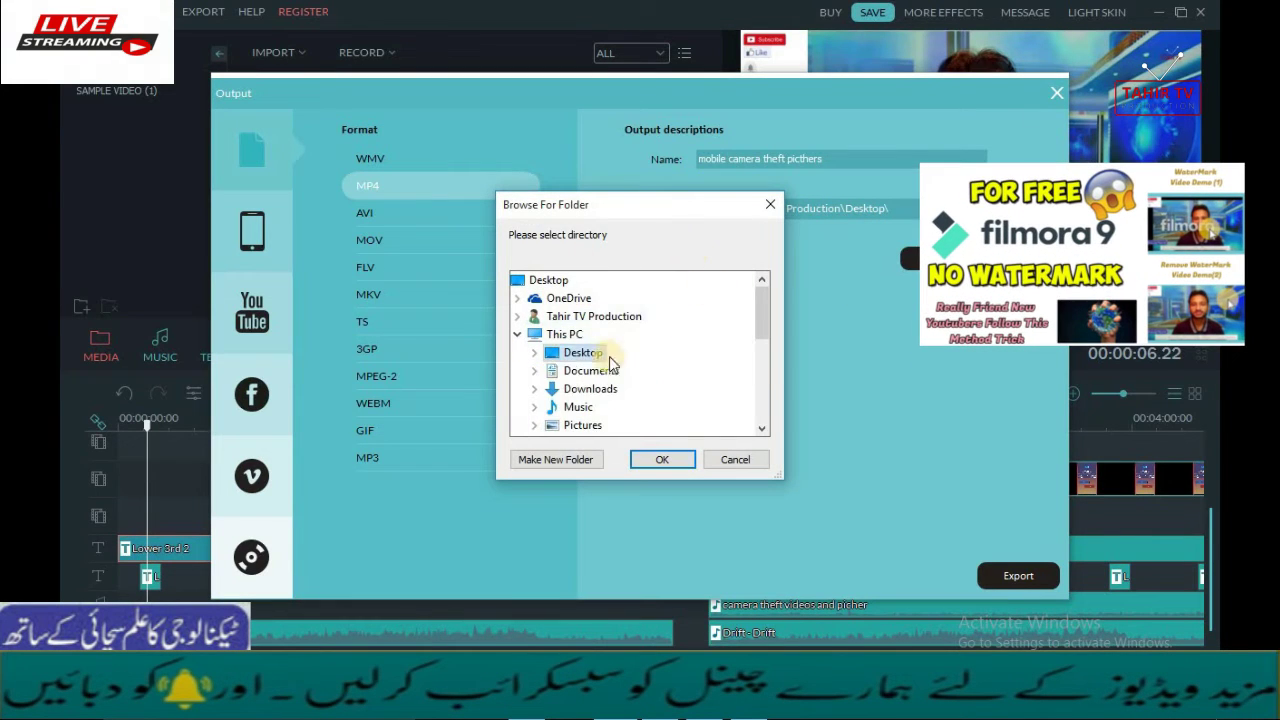
click(769, 204)
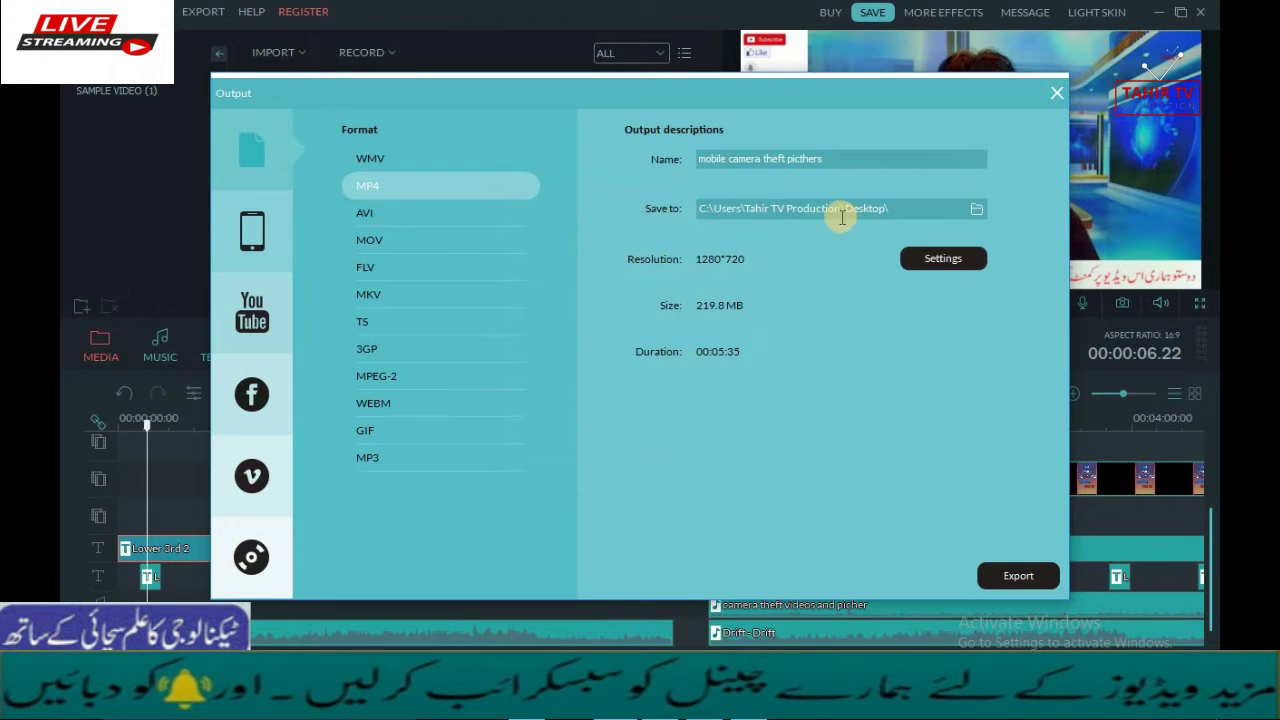
Start exporting the video with the unregistered trial version and cancel the running conversion.
click(1016, 580)
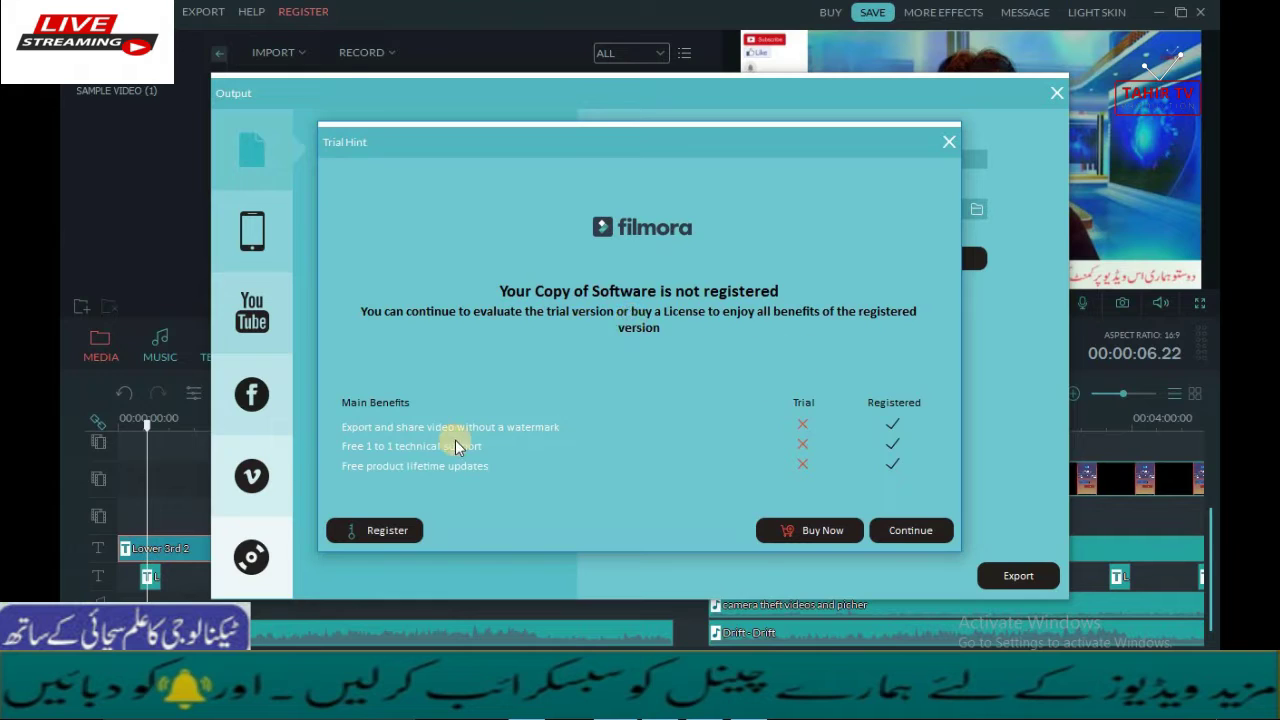
click(910, 531)
click(1018, 576)
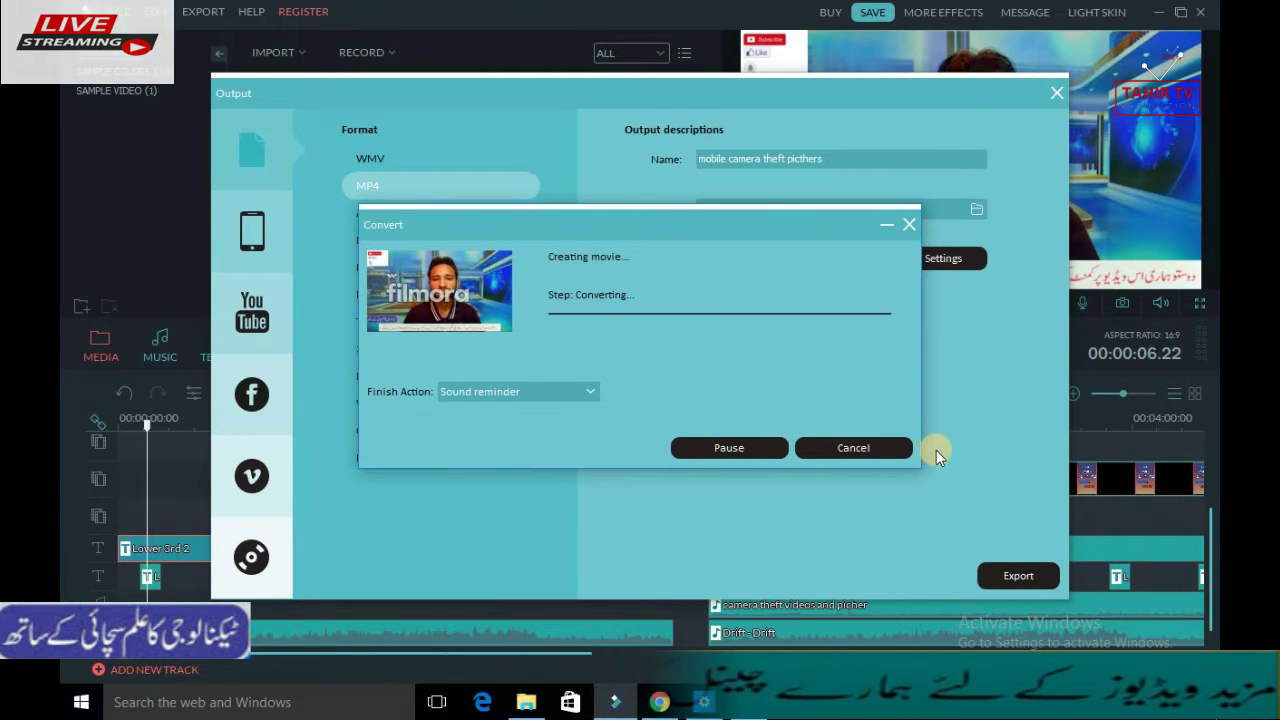
click(855, 448)
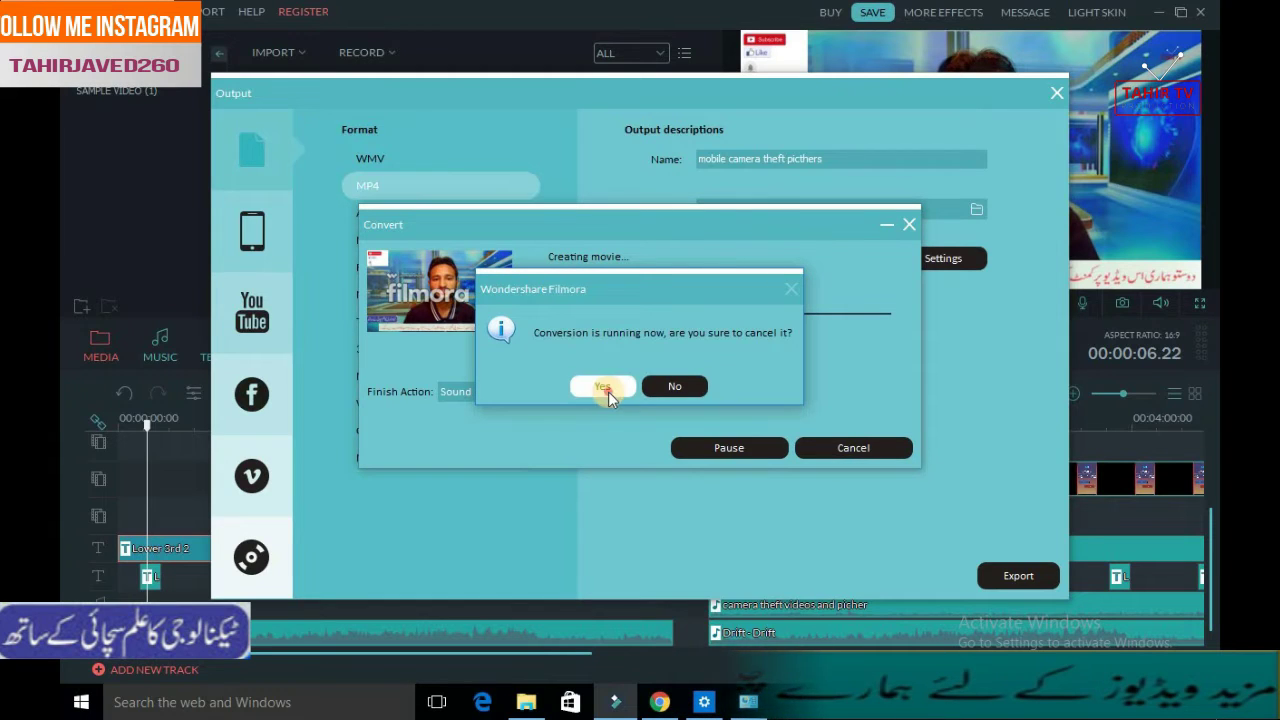
click(604, 387)
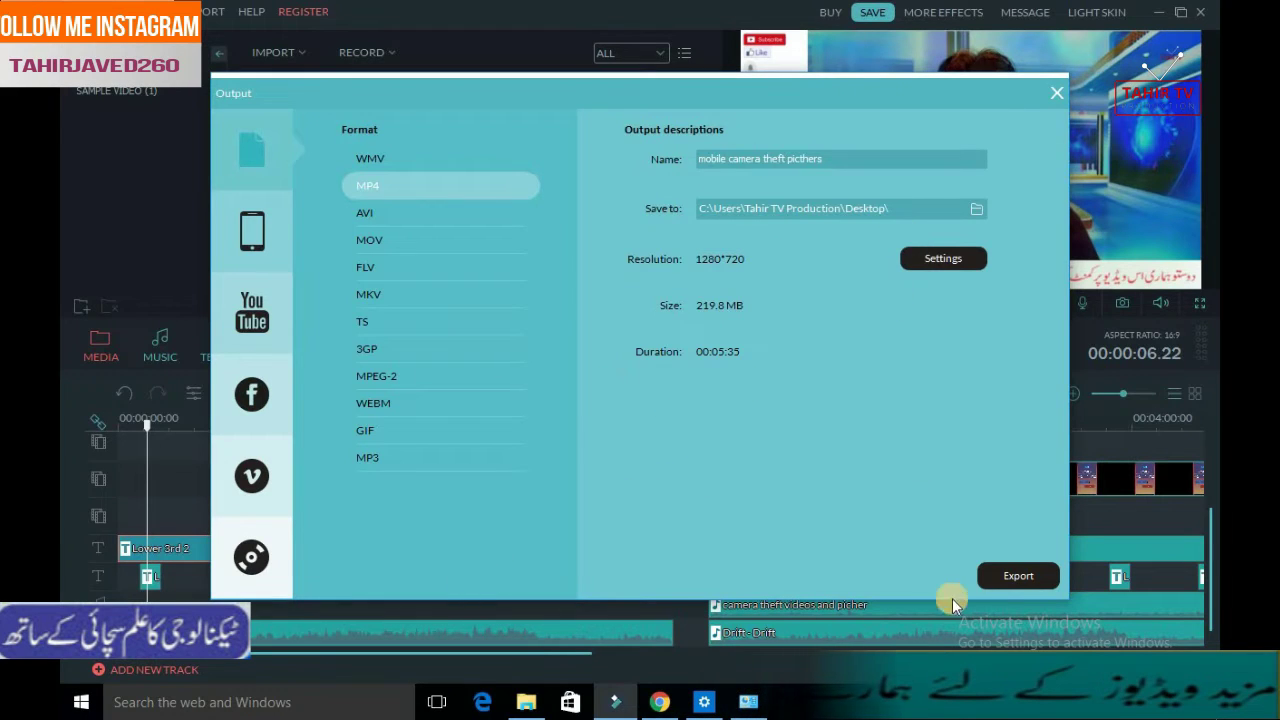
Open the software registration form from the export's trial notice and disconnect the computer from Wi-Fi.
click(1016, 577)
click(399, 534)
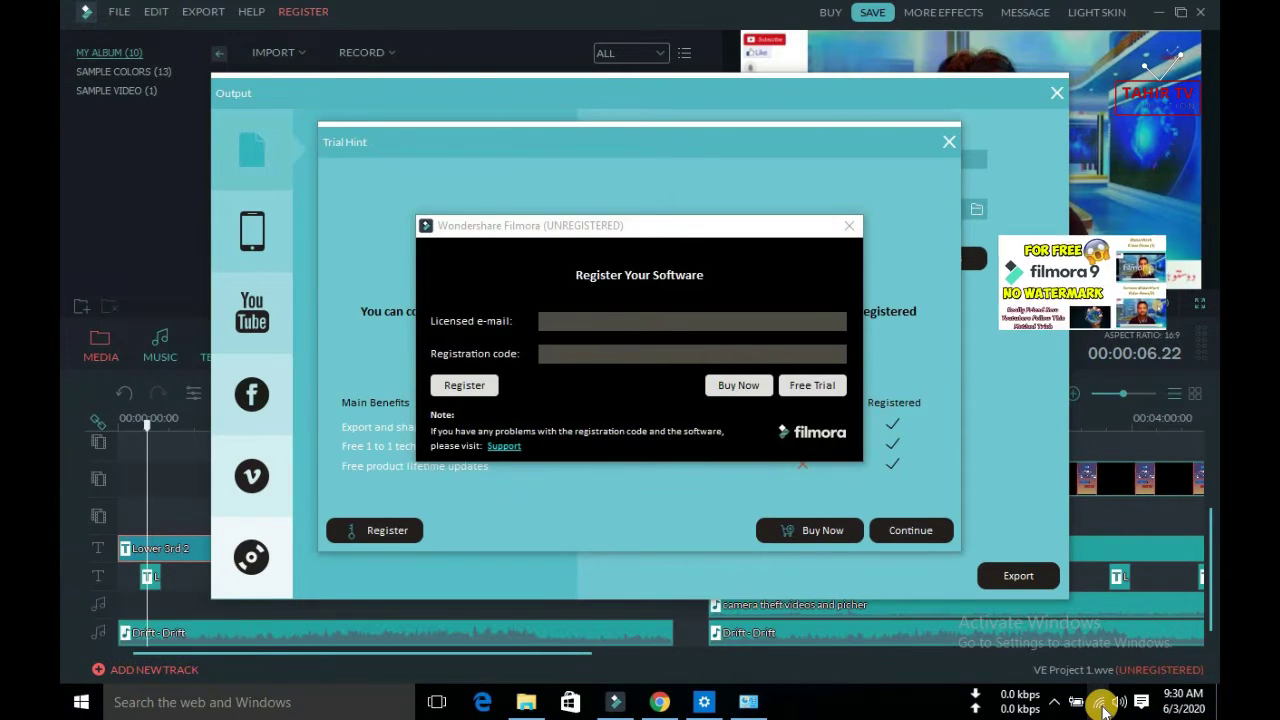
click(1103, 706)
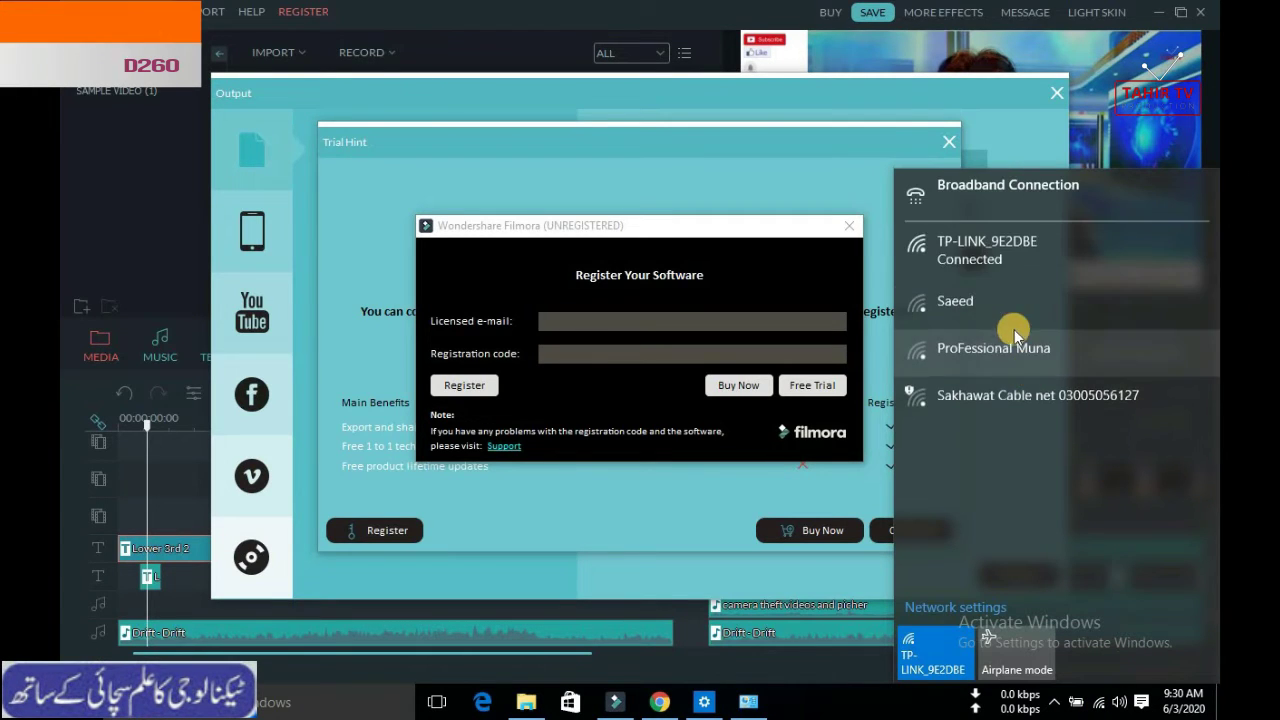
click(963, 260)
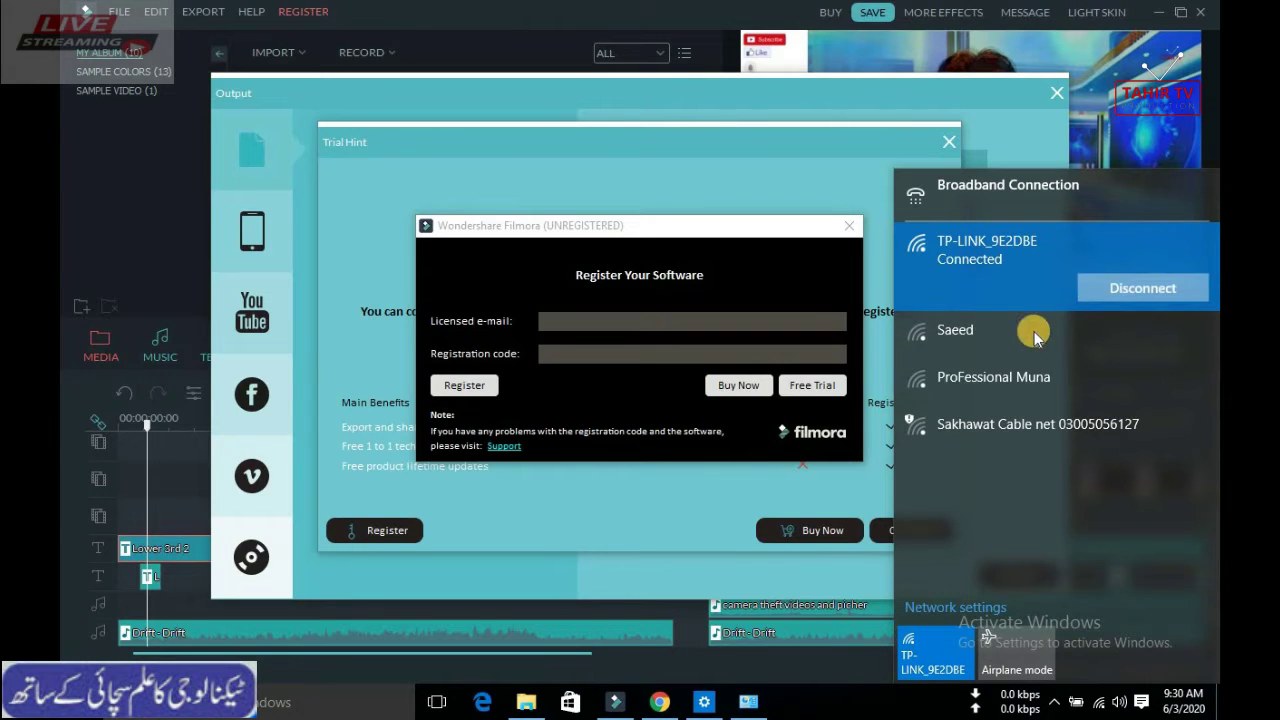
click(1164, 290)
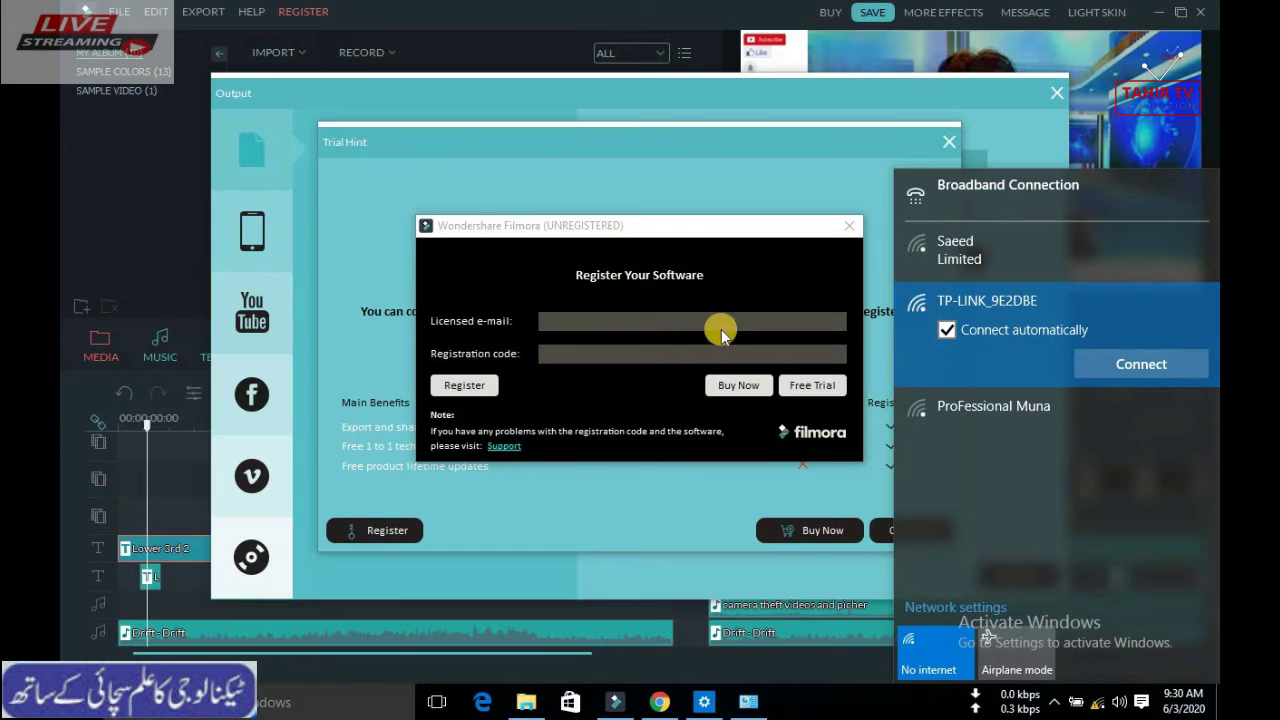
click(989, 255)
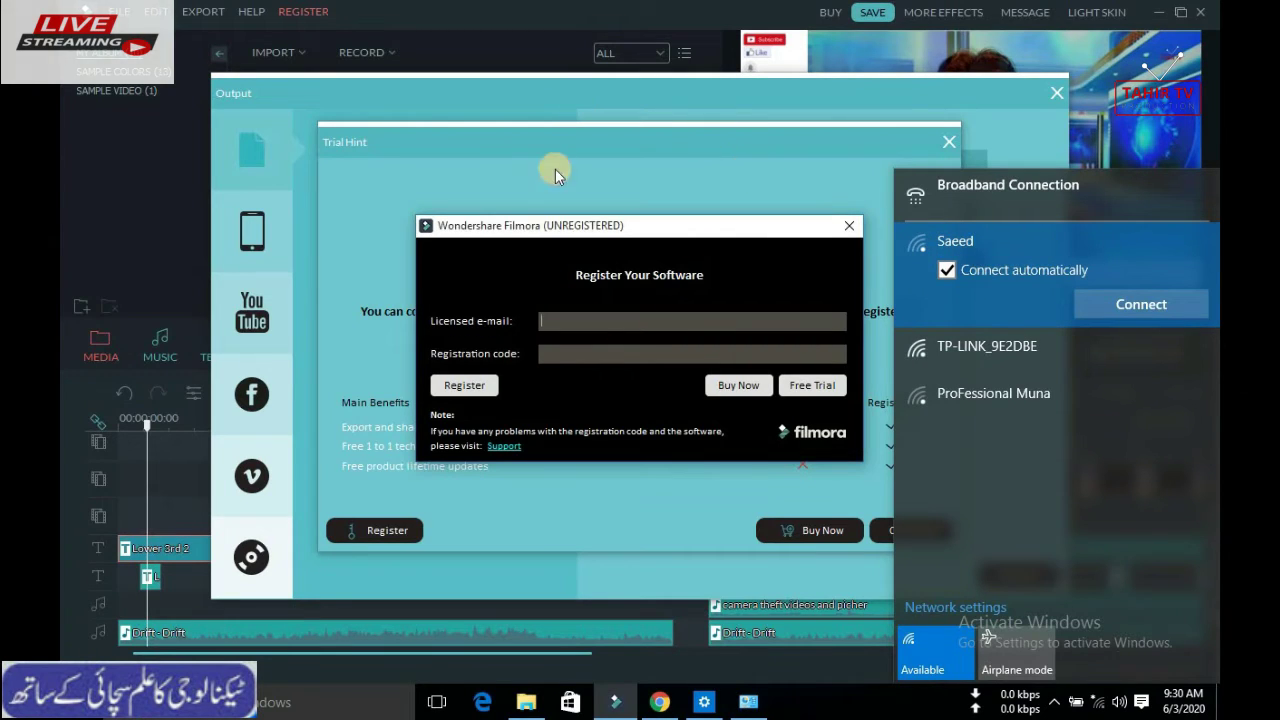
Switch to Chrome and copy the licensed e-mail of the third entry on the Filmora registration code page.
click(614, 700)
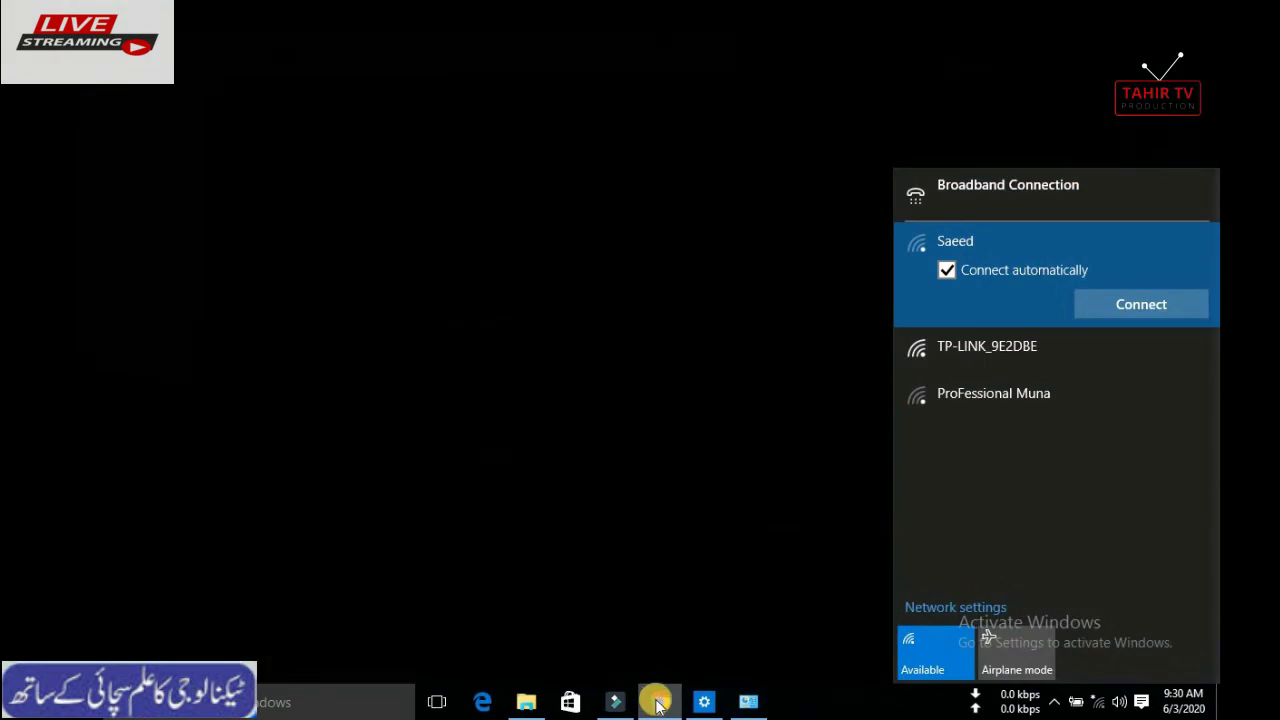
click(659, 700)
scroll(714, 380, down, 3)
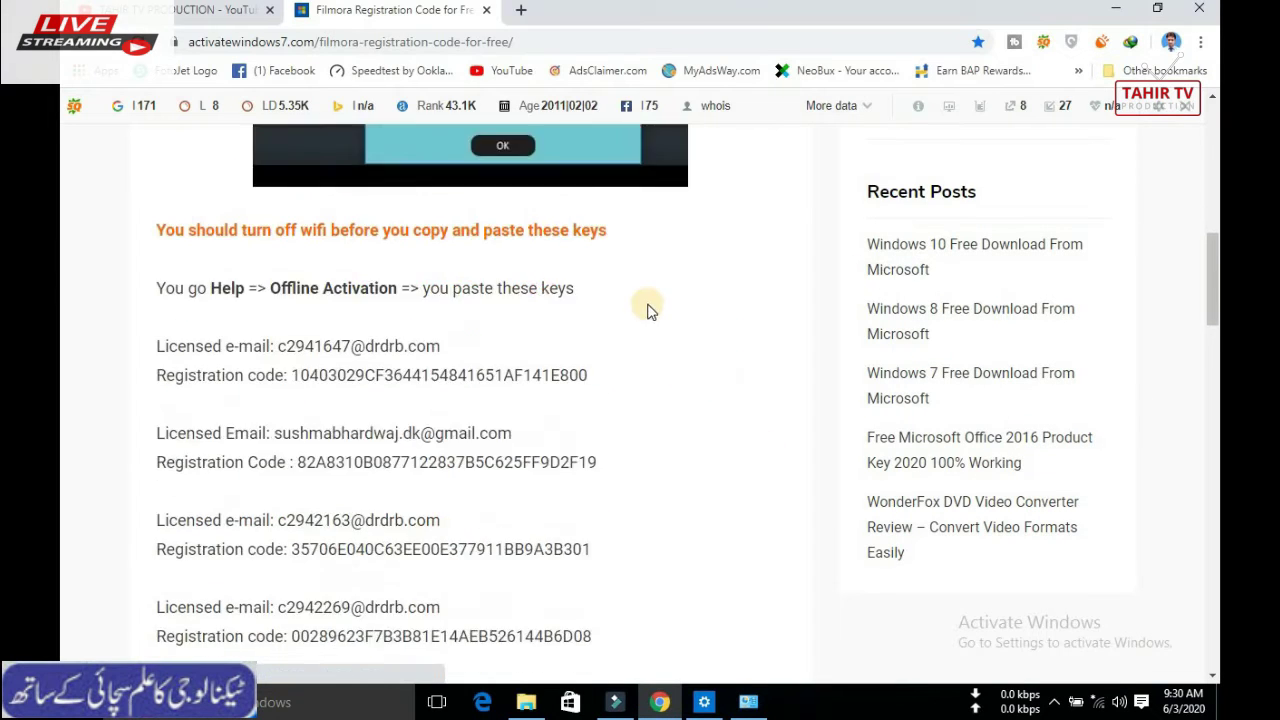
scroll(651, 306, up, 3)
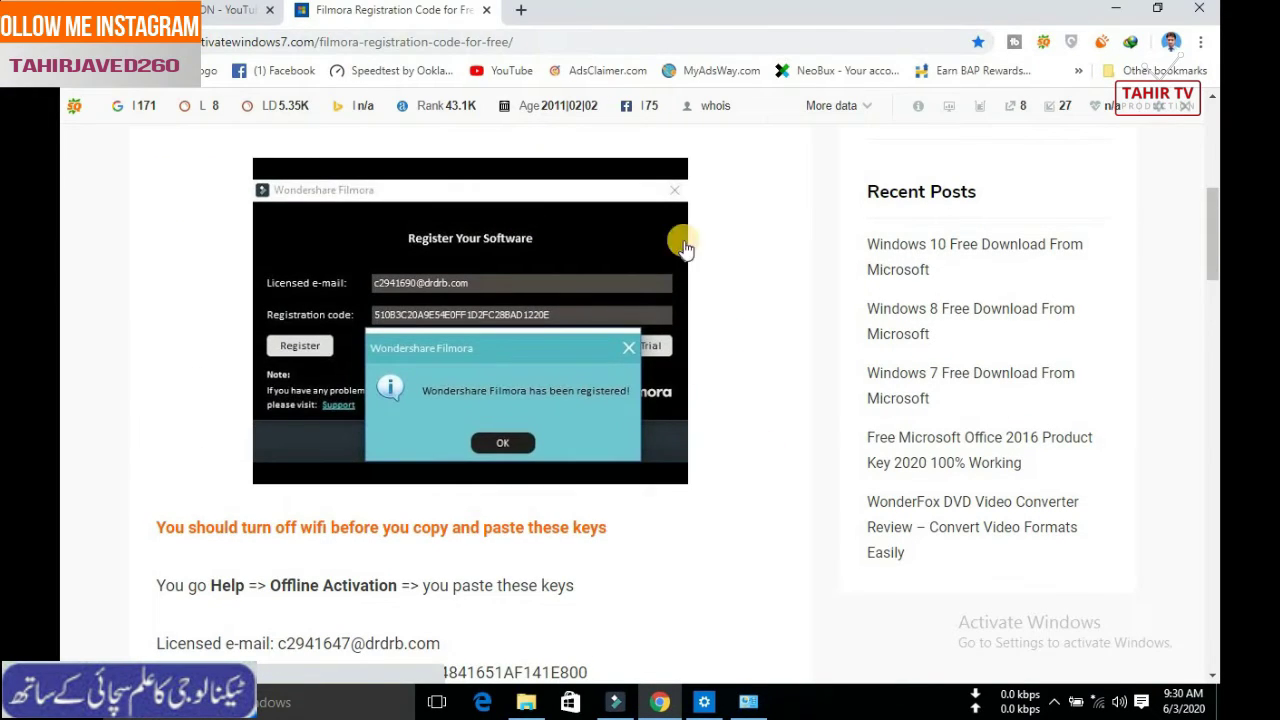
scroll(596, 346, down, 8)
scroll(566, 377, up, 3)
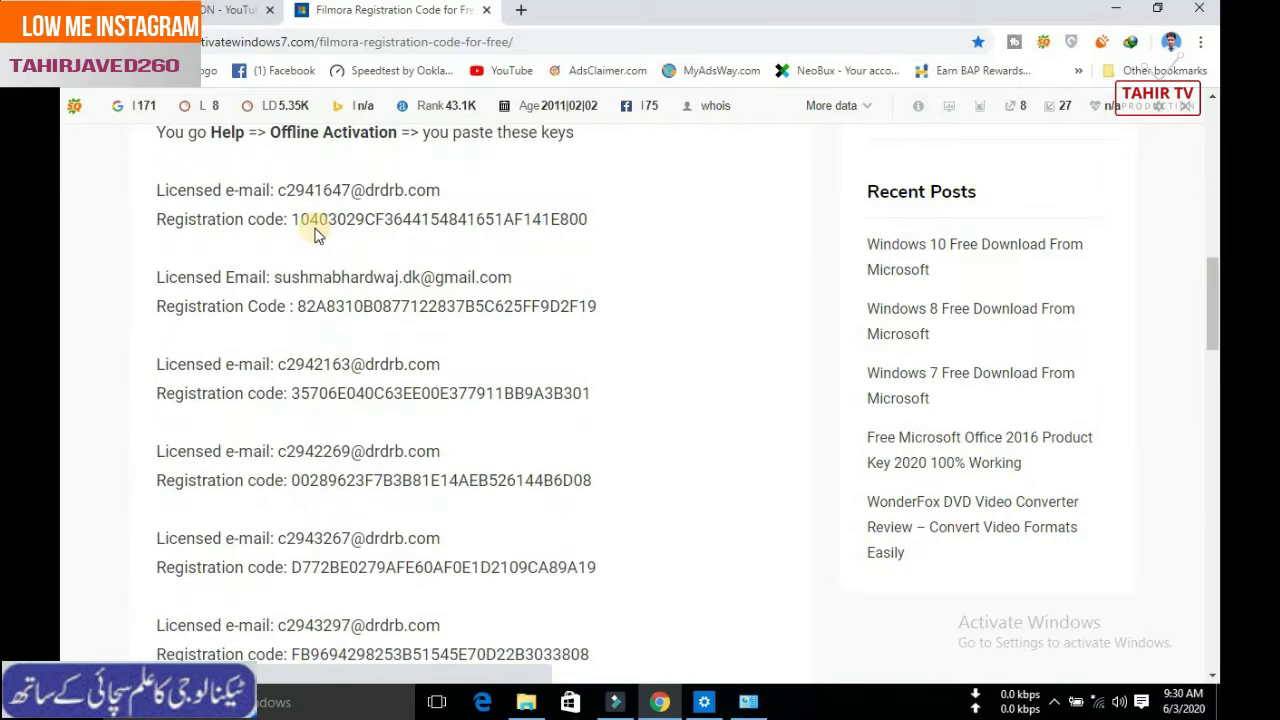
scroll(422, 412, up, 1)
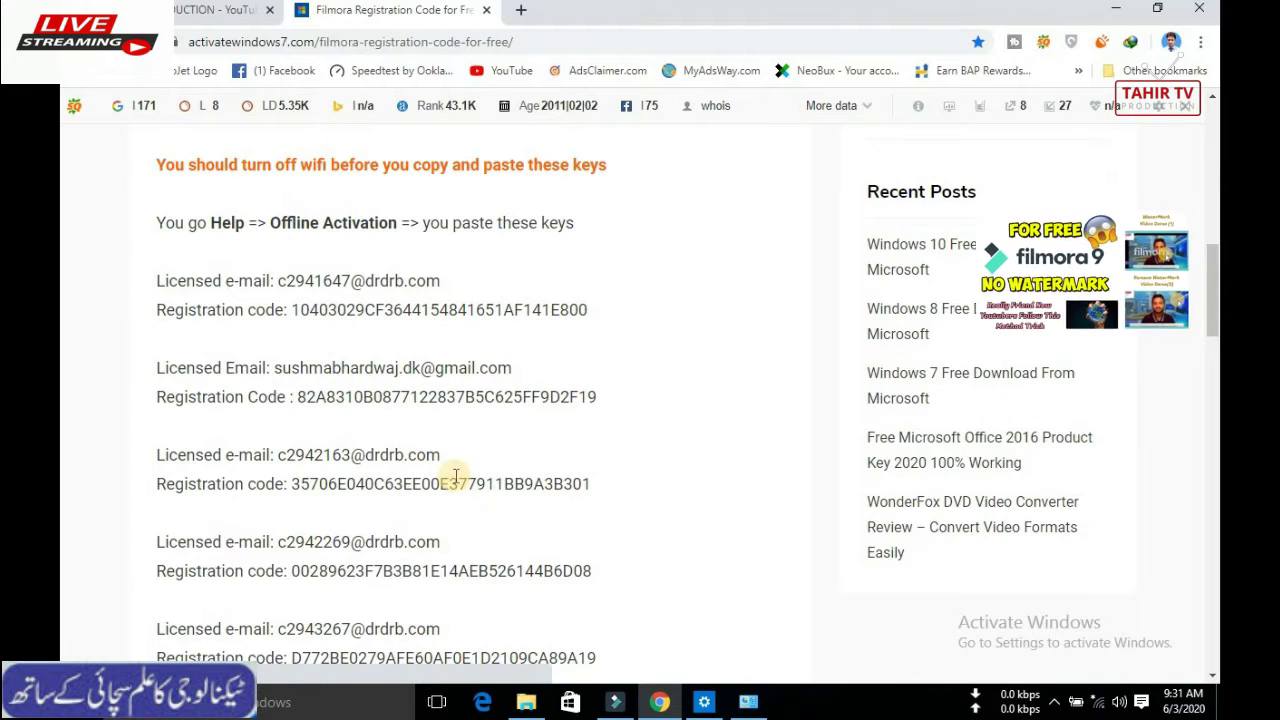
drag(453, 466, 277, 455)
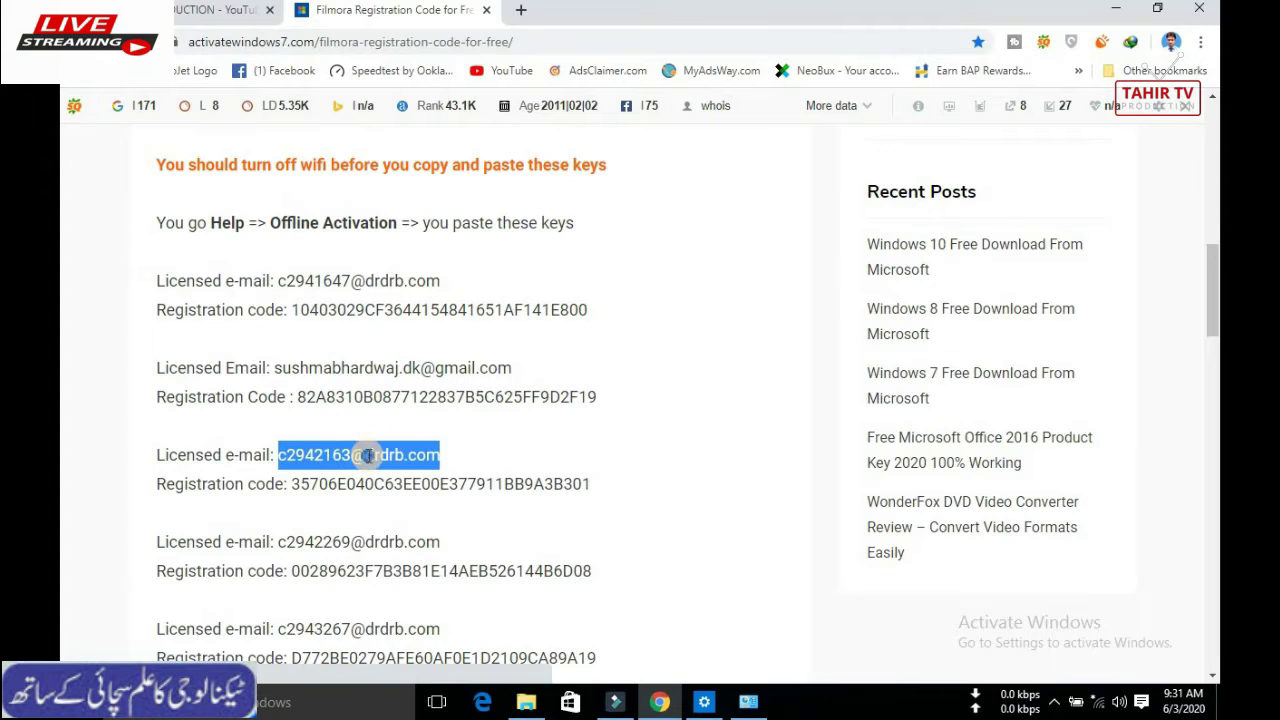
right_click(367, 455)
click(415, 471)
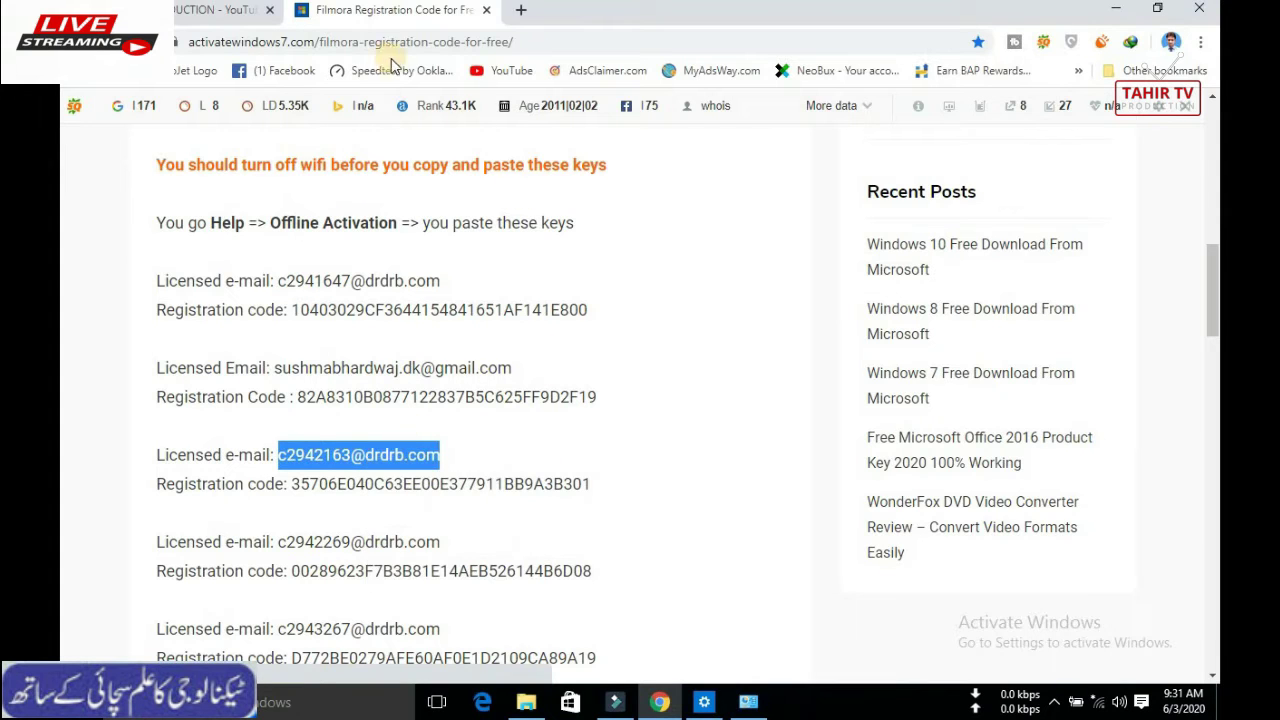
Switch back to Filmora and paste the copied address as the licensed e-mail in the registration form.
click(615, 701)
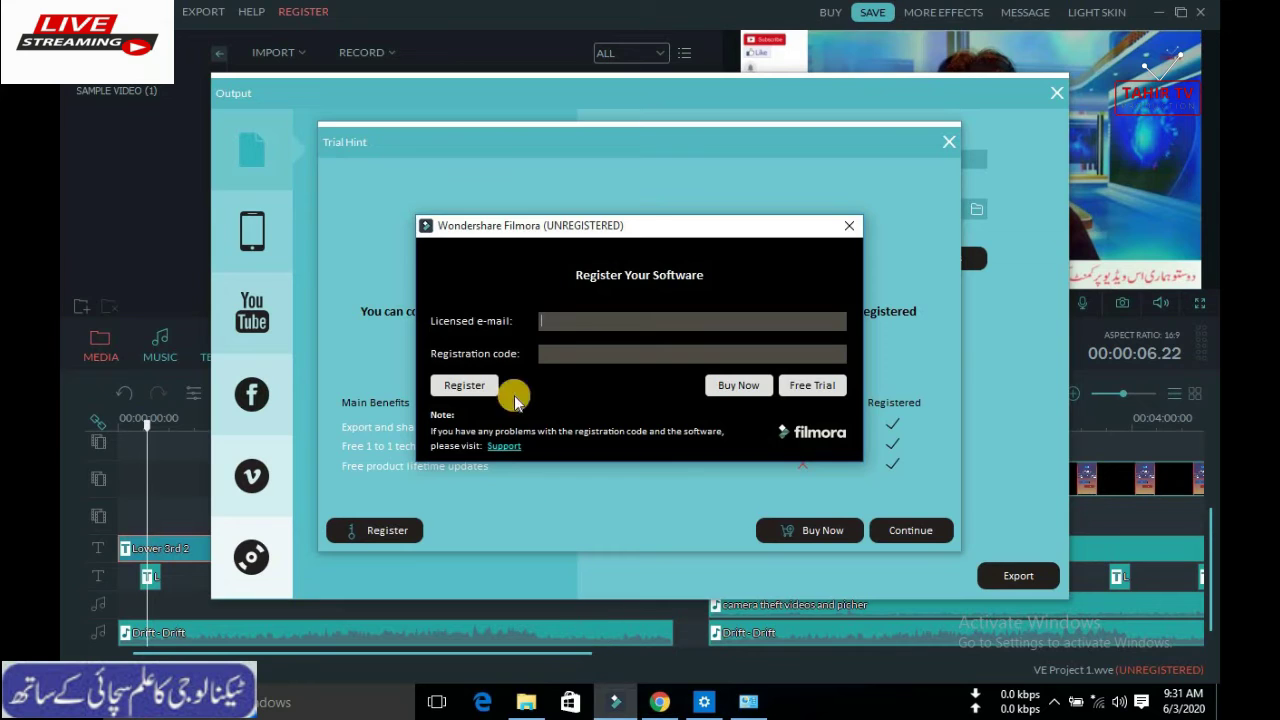
click(563, 327)
key(ctrl+v)
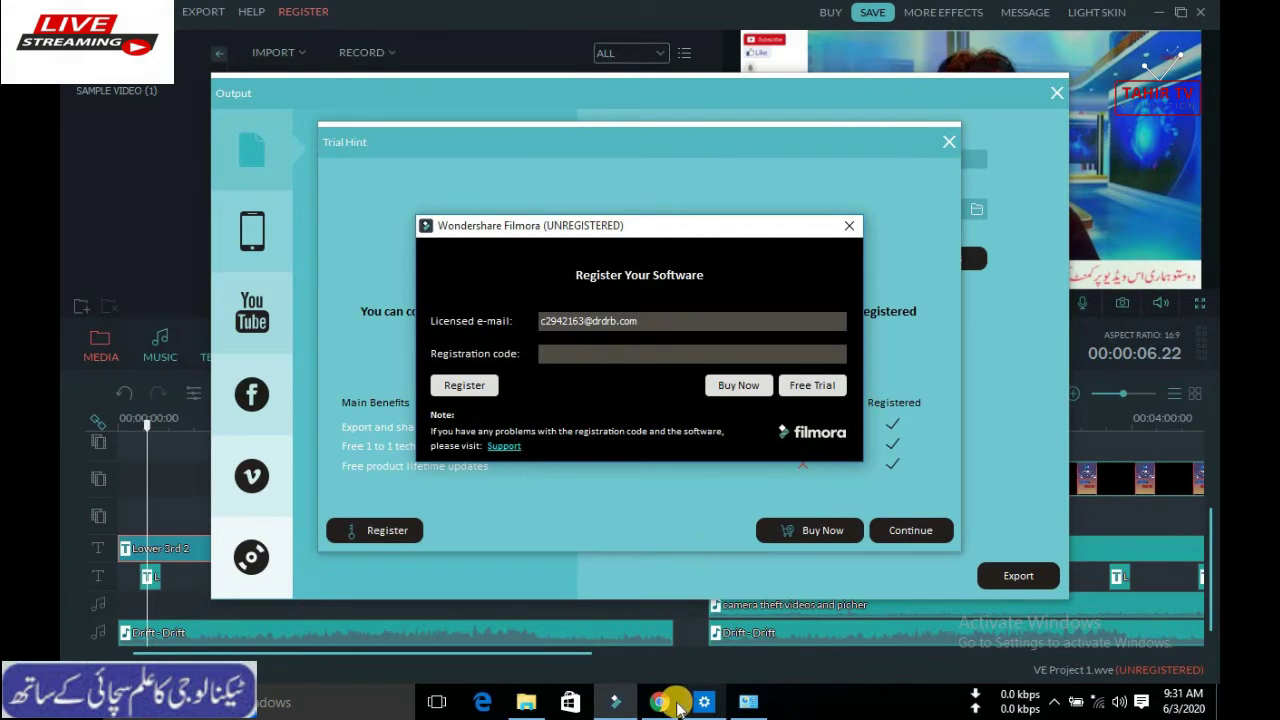
Copy the third entry's registration code from the Chrome page and paste it as the registration code in Filmora.
click(659, 701)
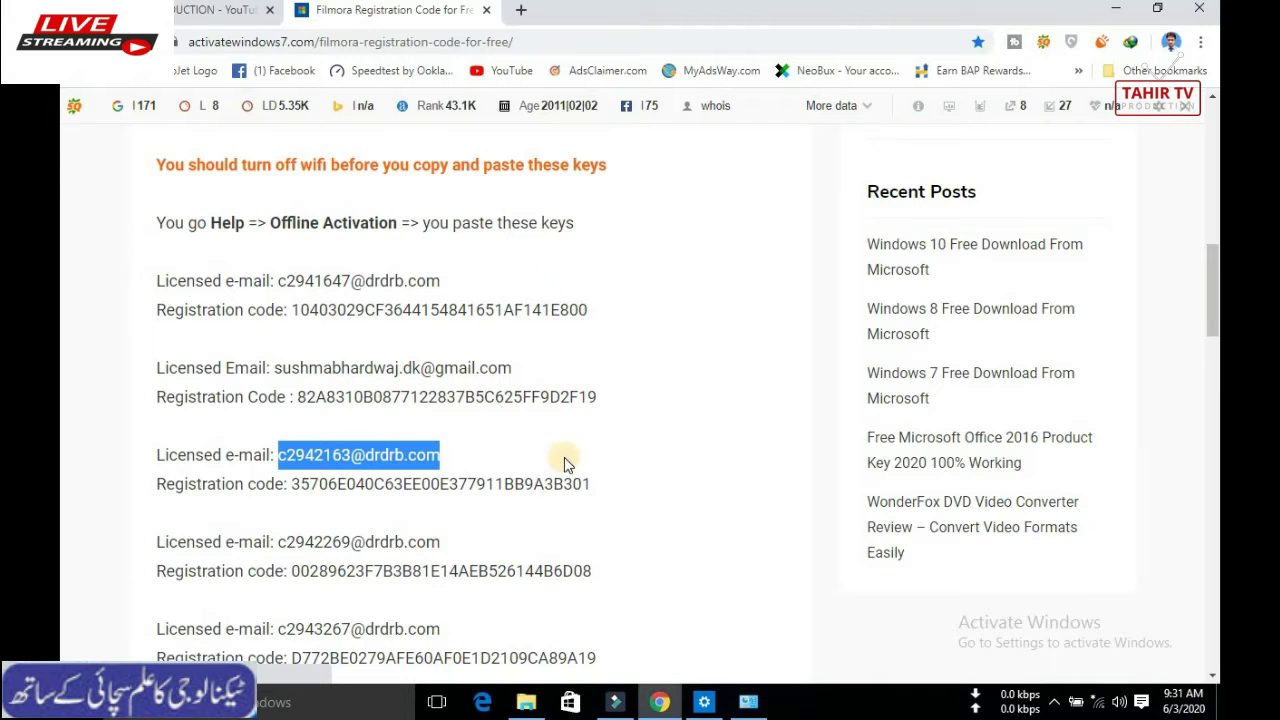
double_click(398, 484)
right_click(400, 484)
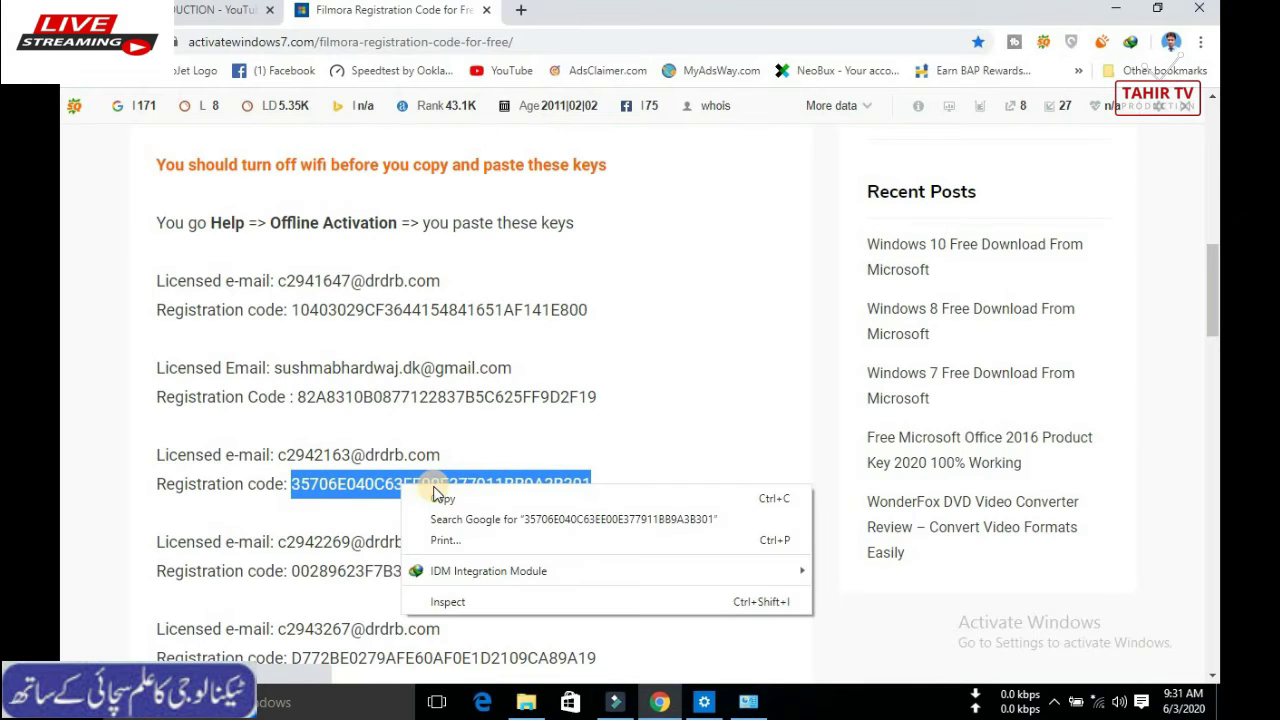
click(434, 497)
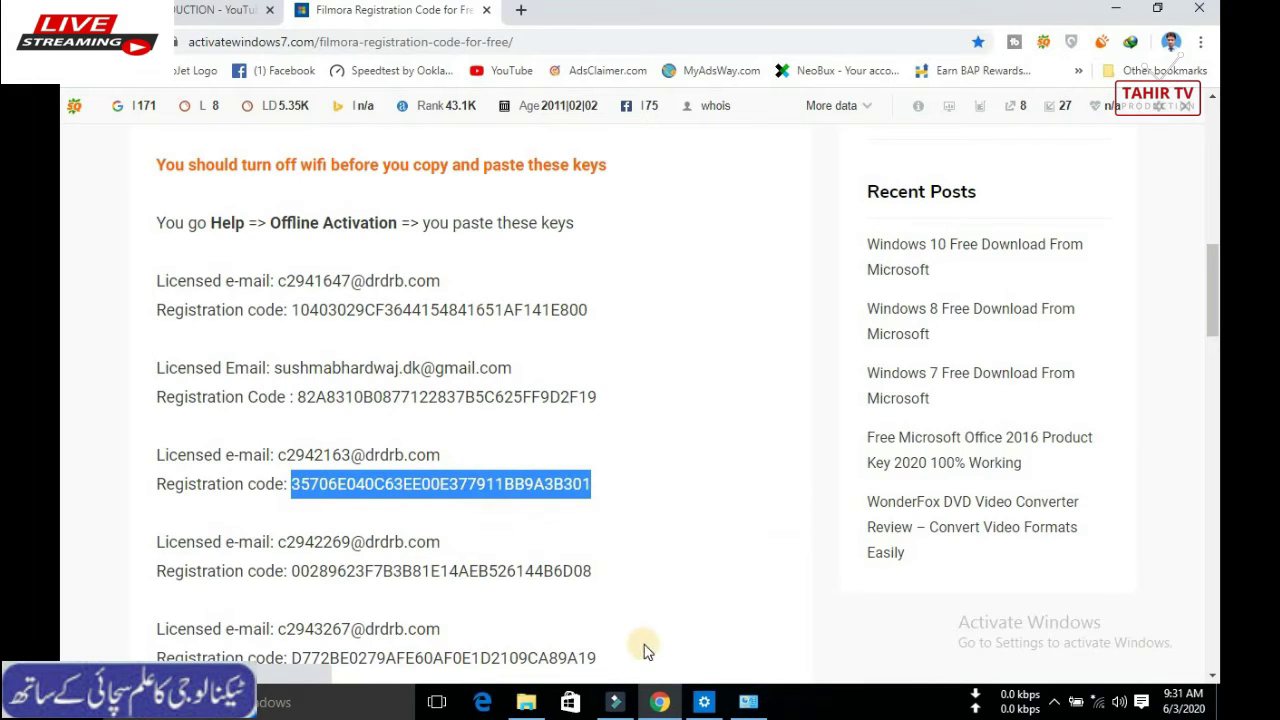
click(615, 701)
click(575, 361)
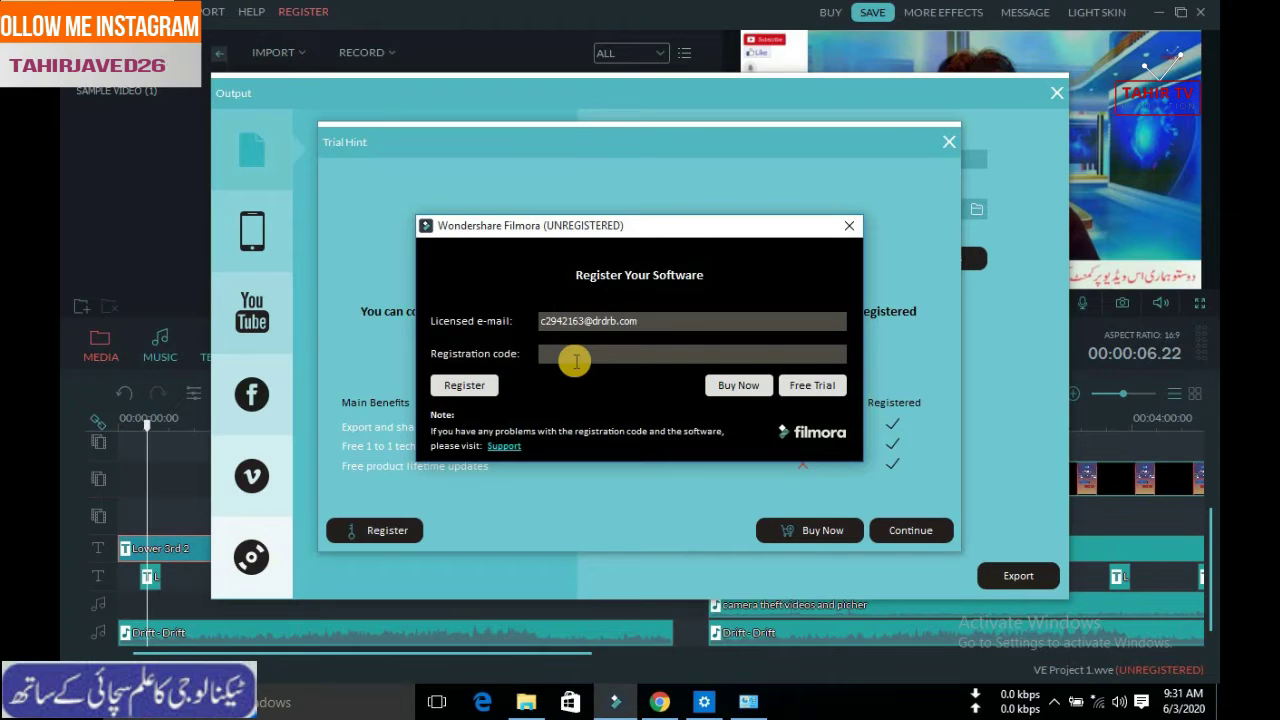
right_click(575, 361)
click(630, 441)
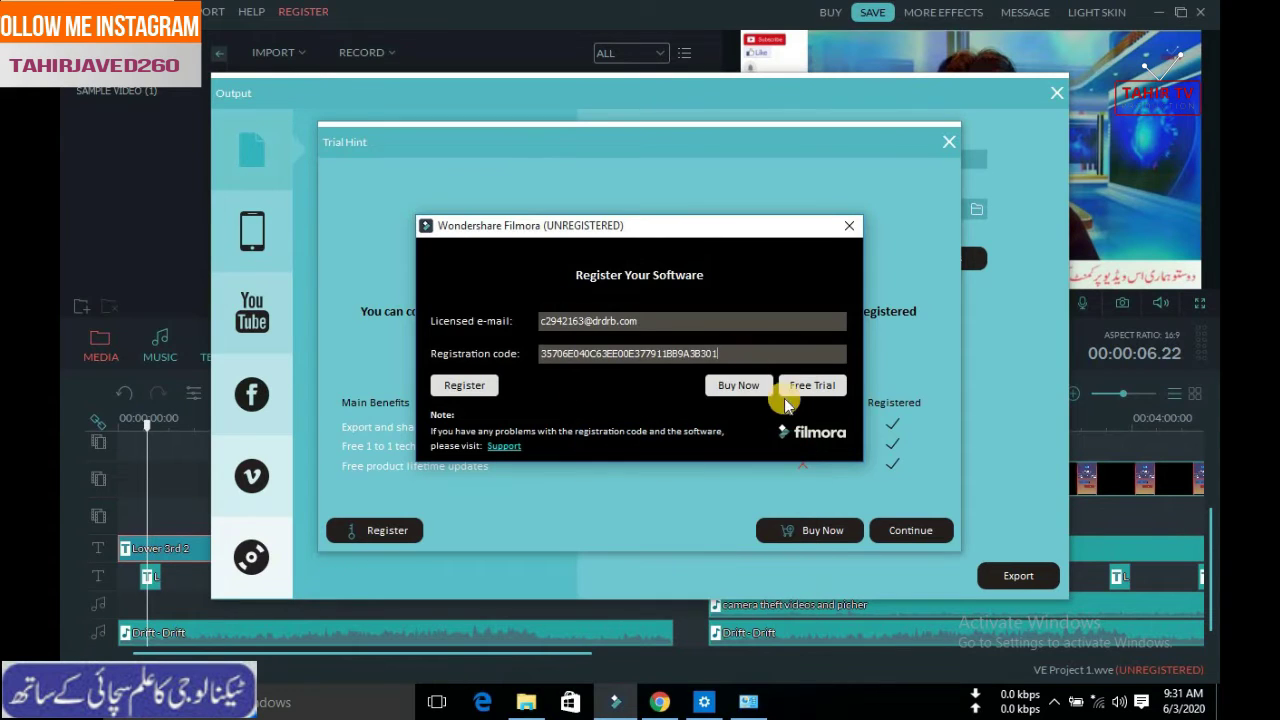
Submit the Filmora registration, then close the Wondershare web page it opens and minimize Chrome.
click(476, 385)
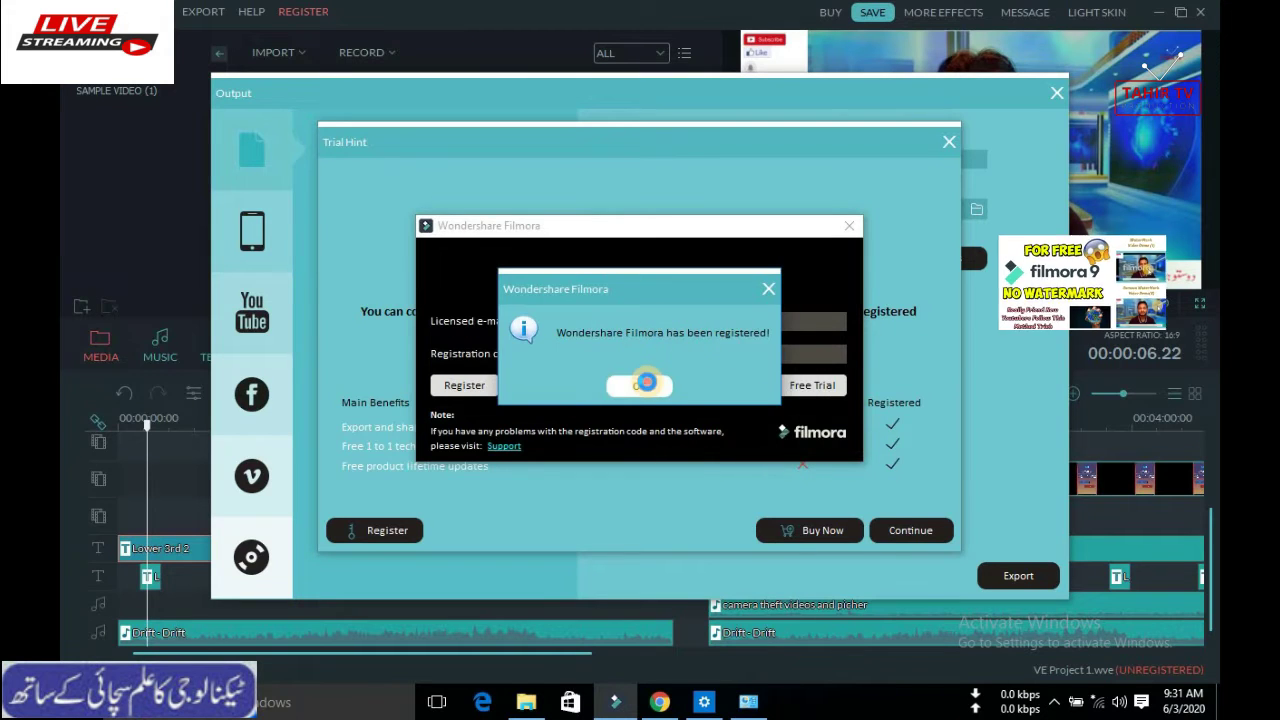
click(641, 384)
click(909, 528)
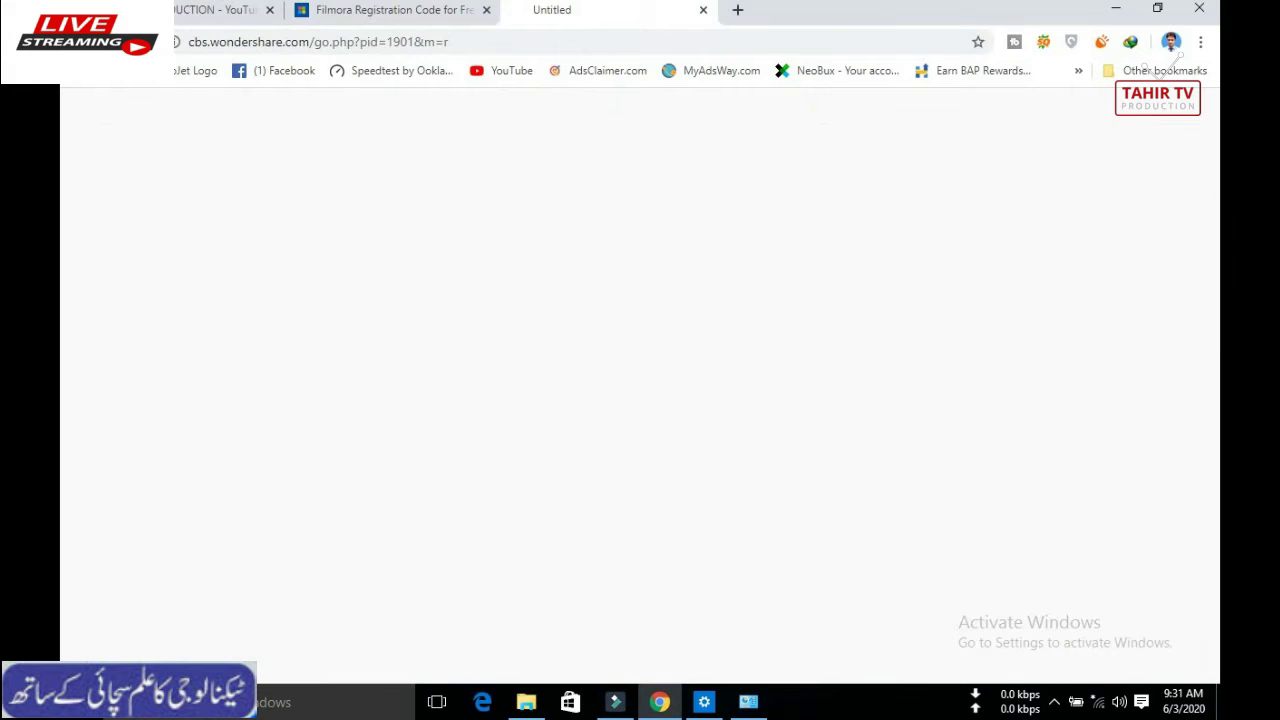
click(706, 10)
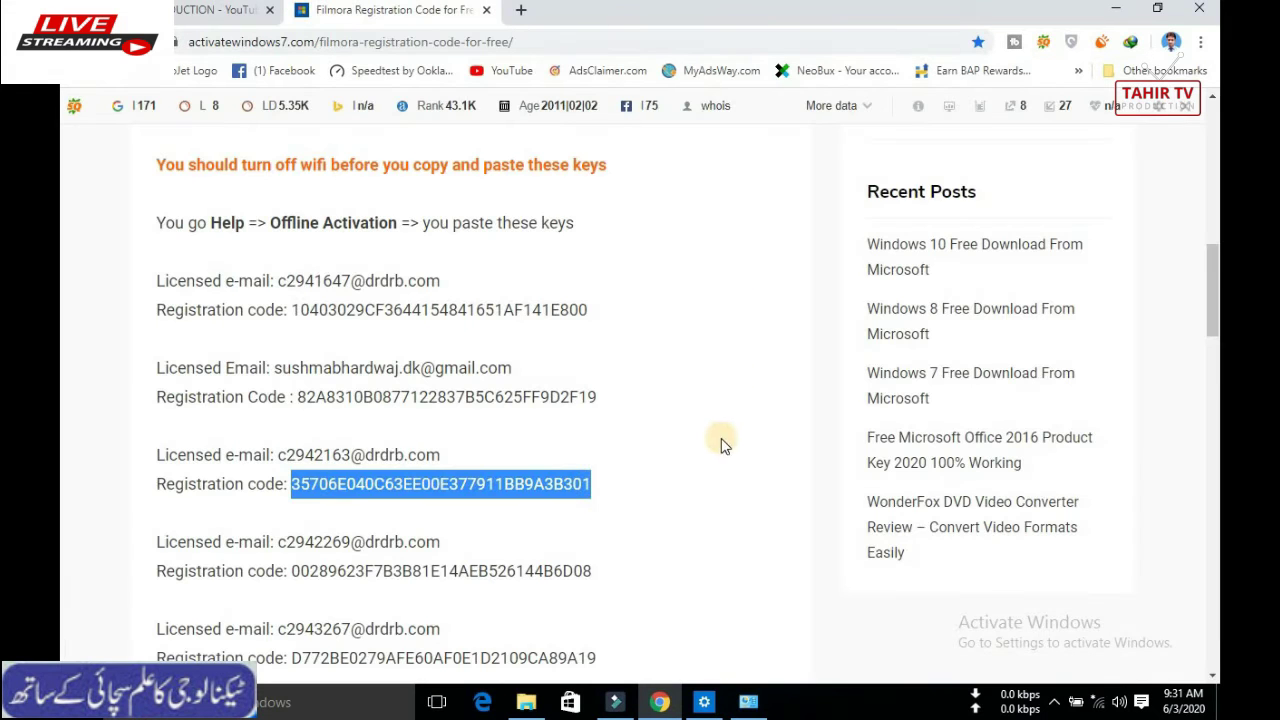
click(1110, 12)
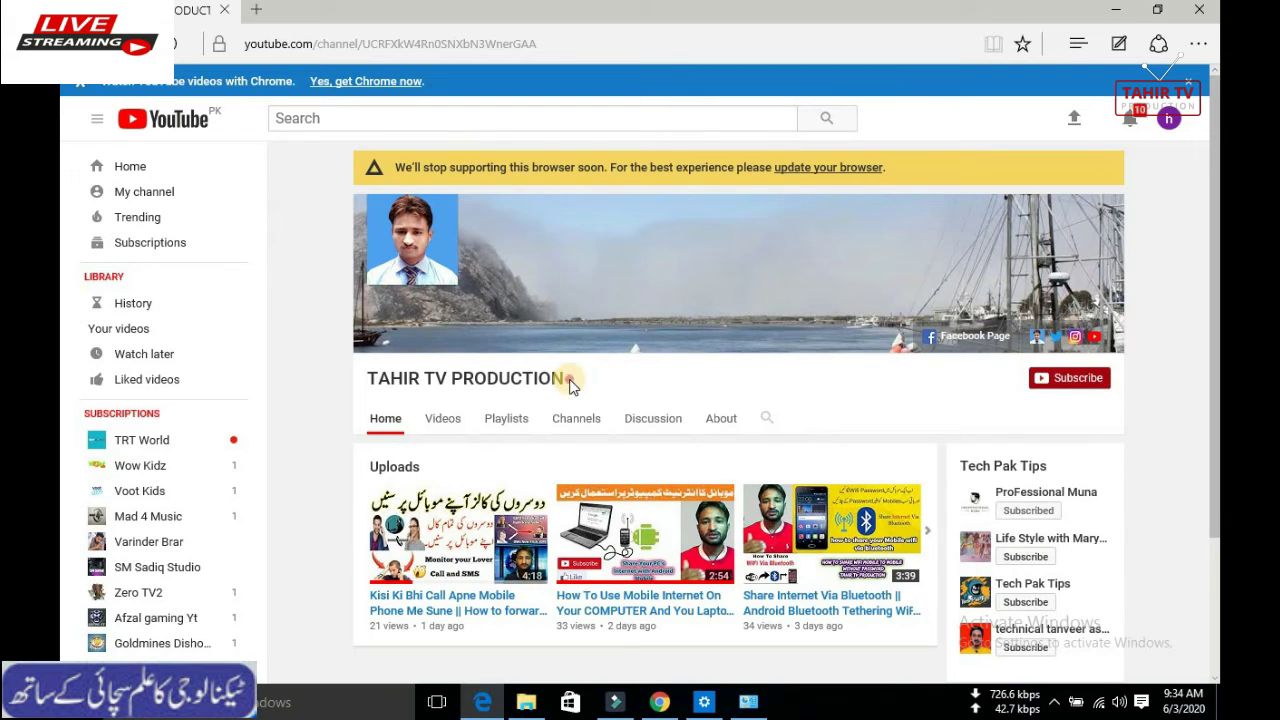
Browse the uploaded videos of the TAHIR TV PRODUCTION YouTube channel in Edge.
drag(564, 378, 366, 378)
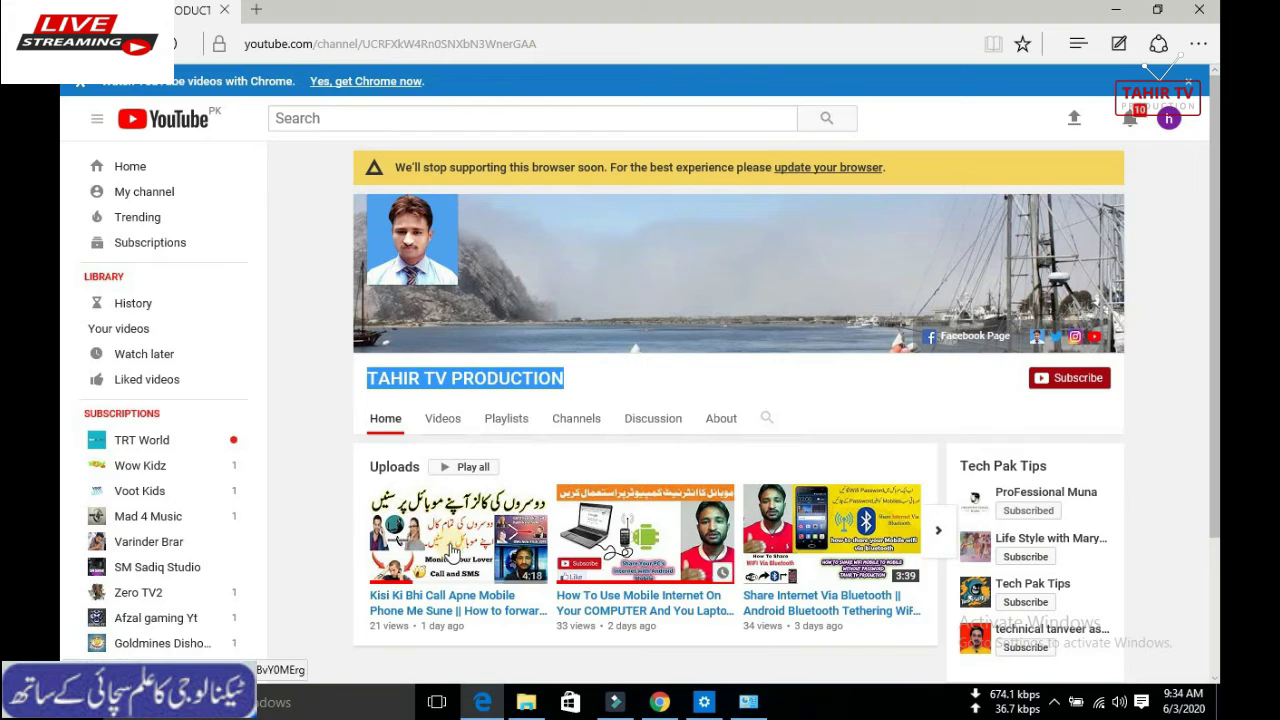
click(436, 417)
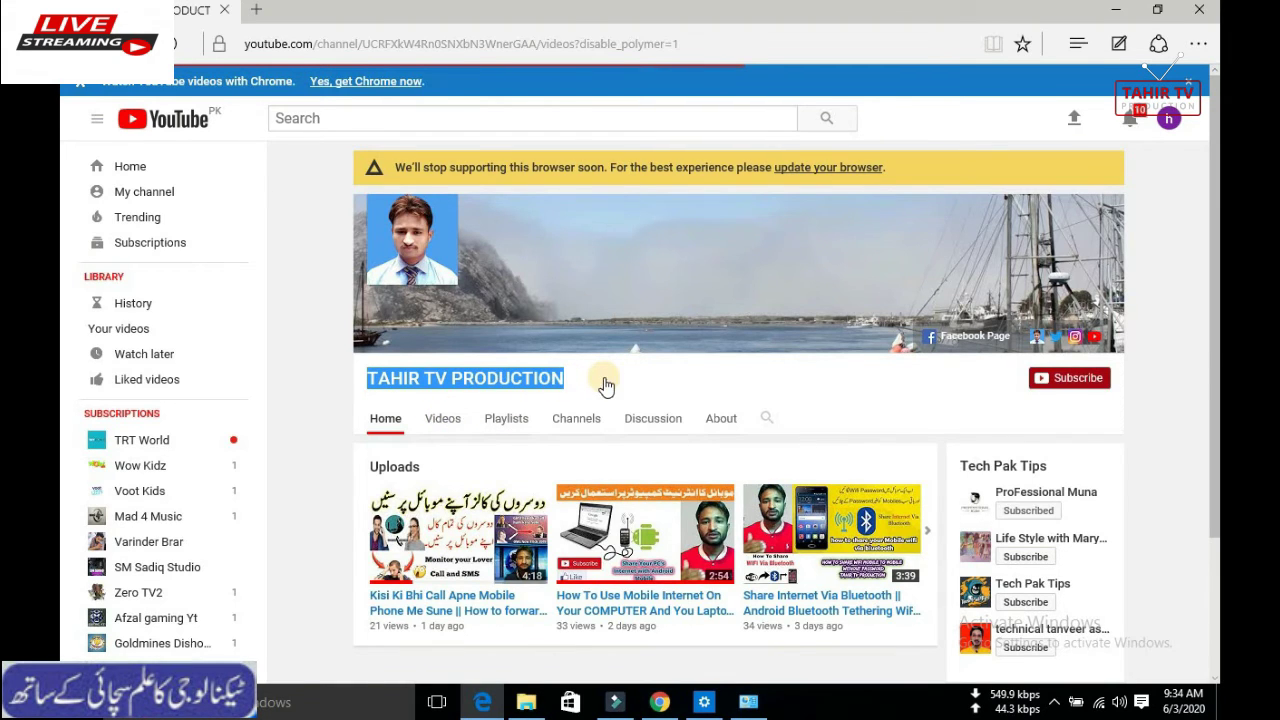
scroll(525, 370, down, 3)
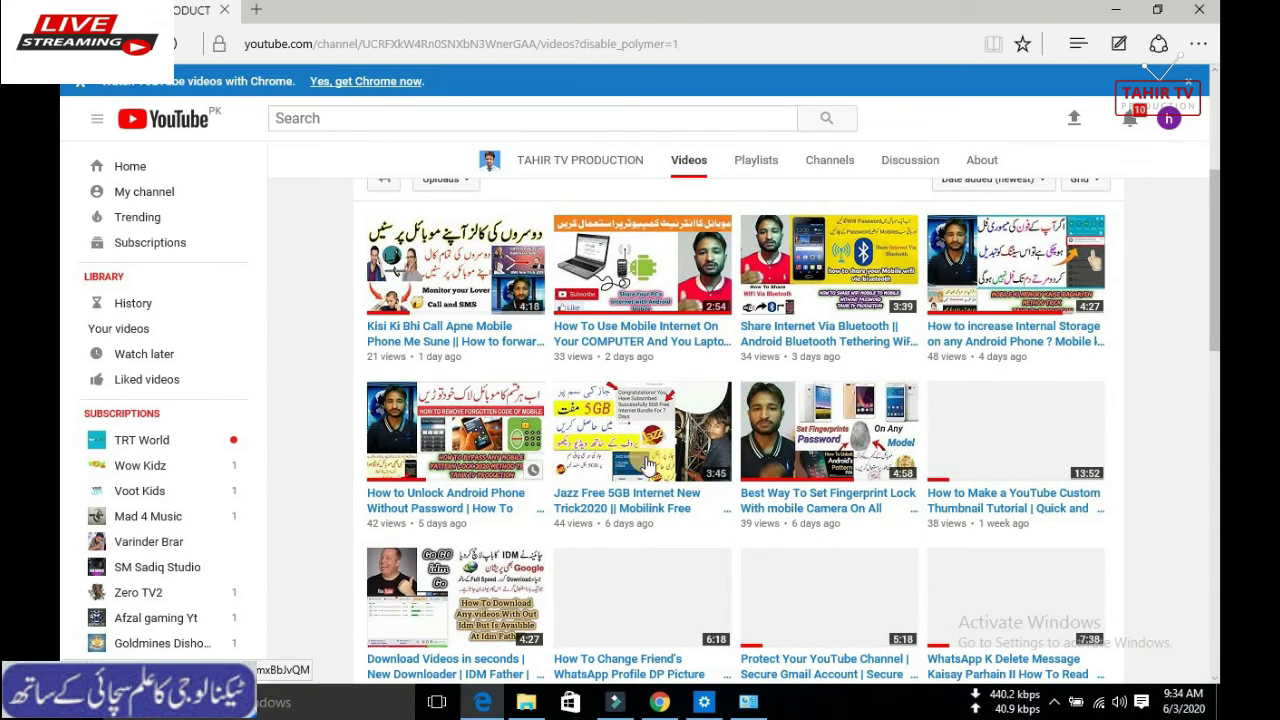
scroll(689, 492, down, 2)
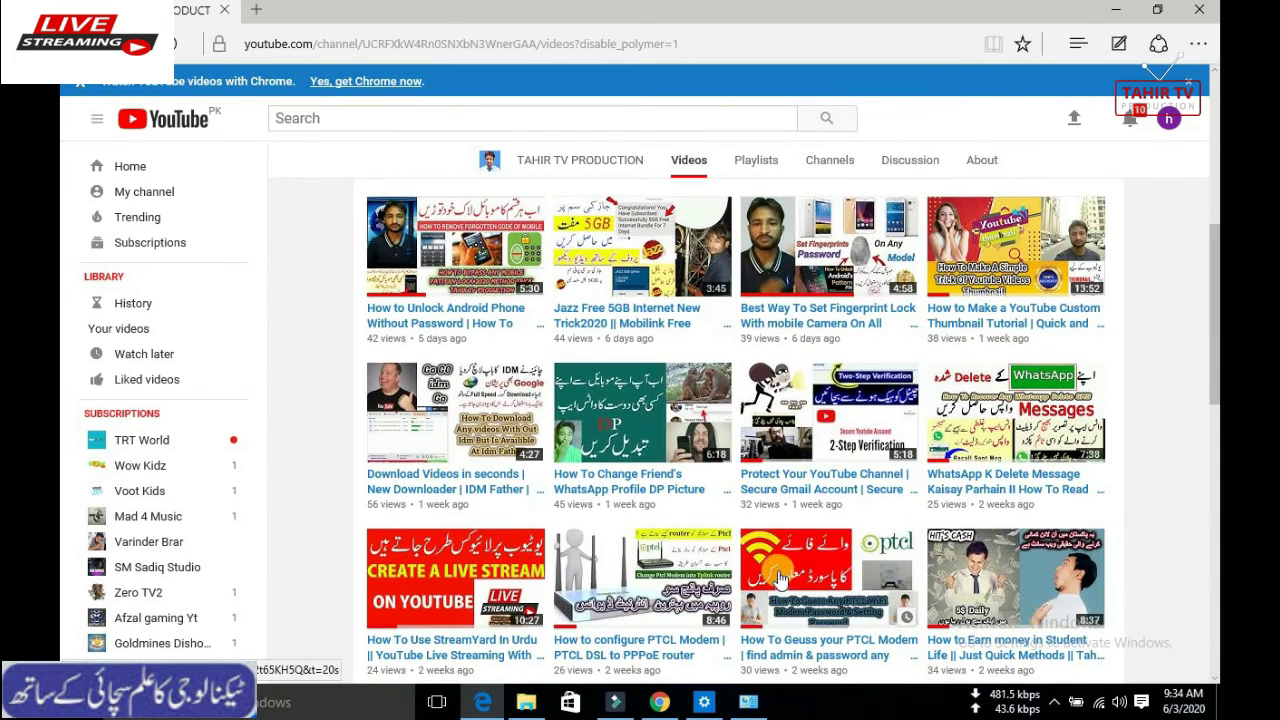
scroll(689, 492, down, 3)
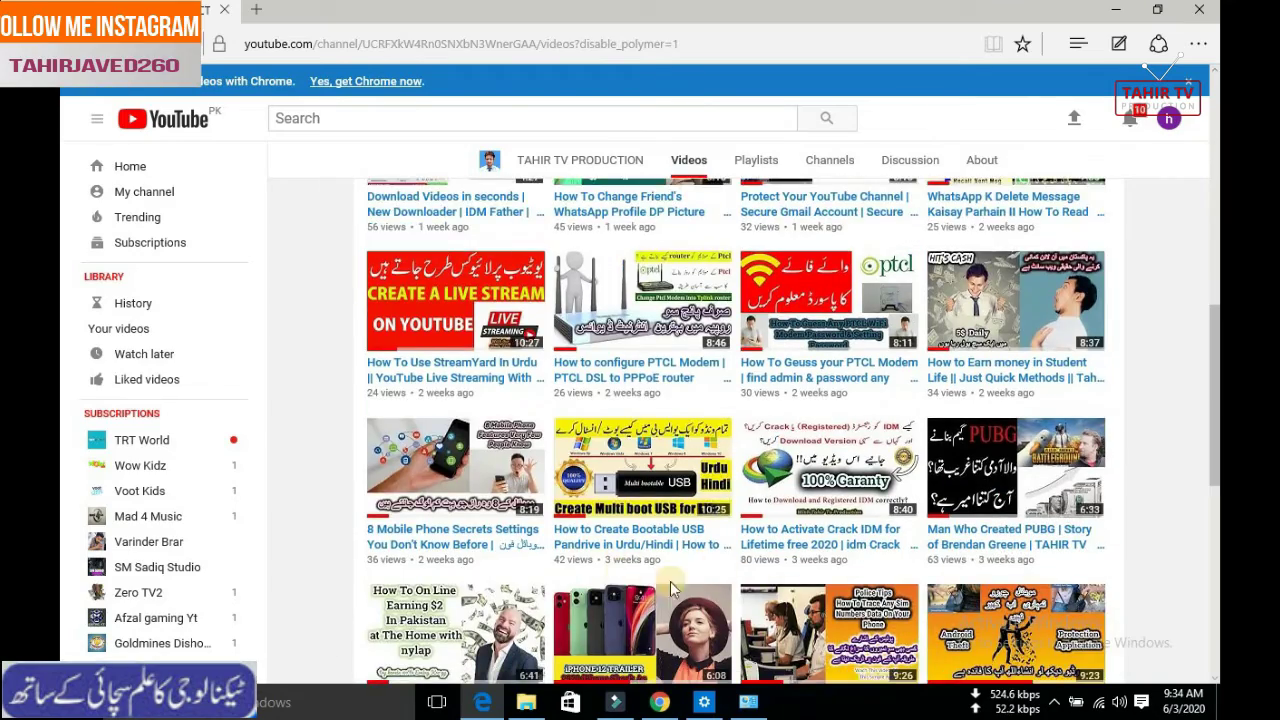
scroll(672, 590, down, 3)
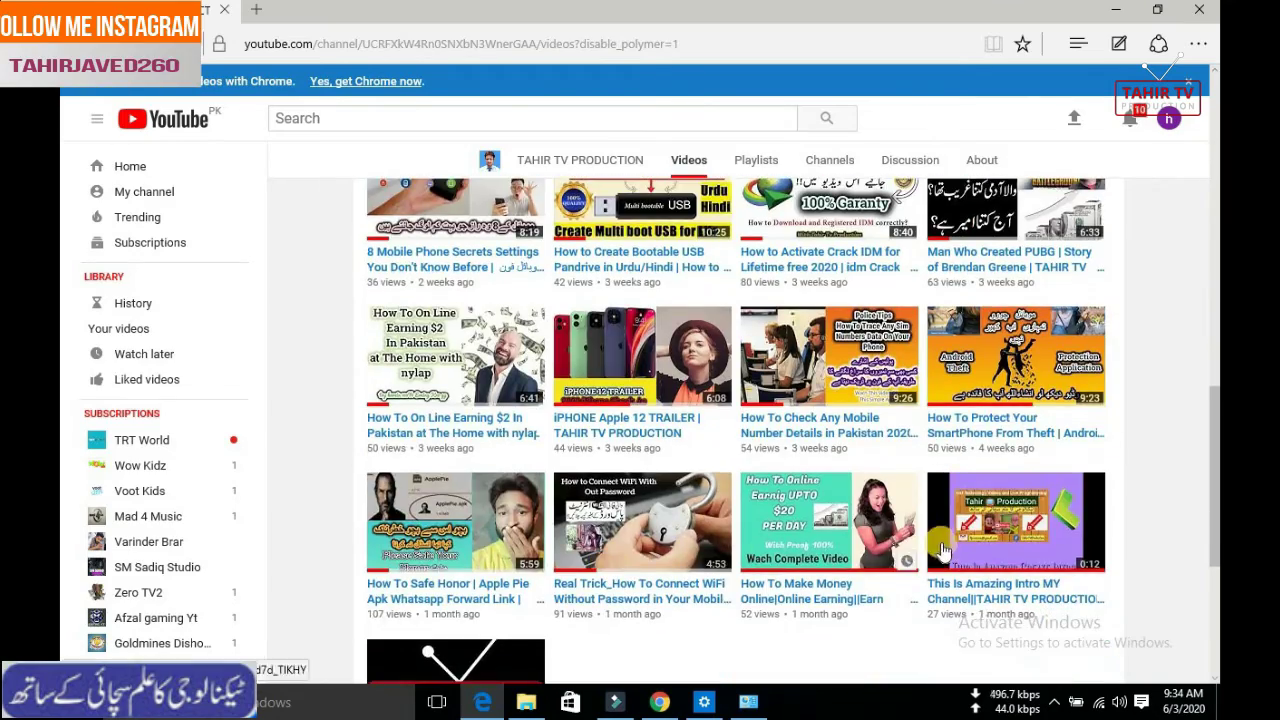
scroll(622, 551, up, 10)
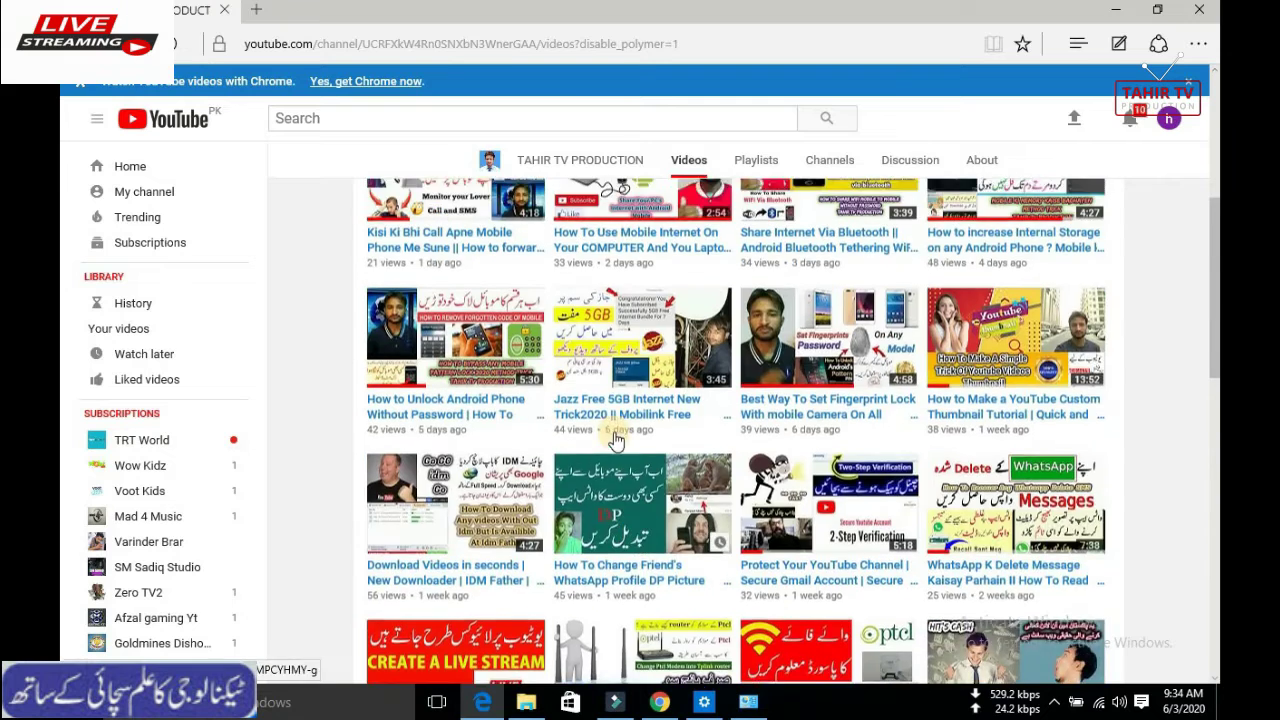